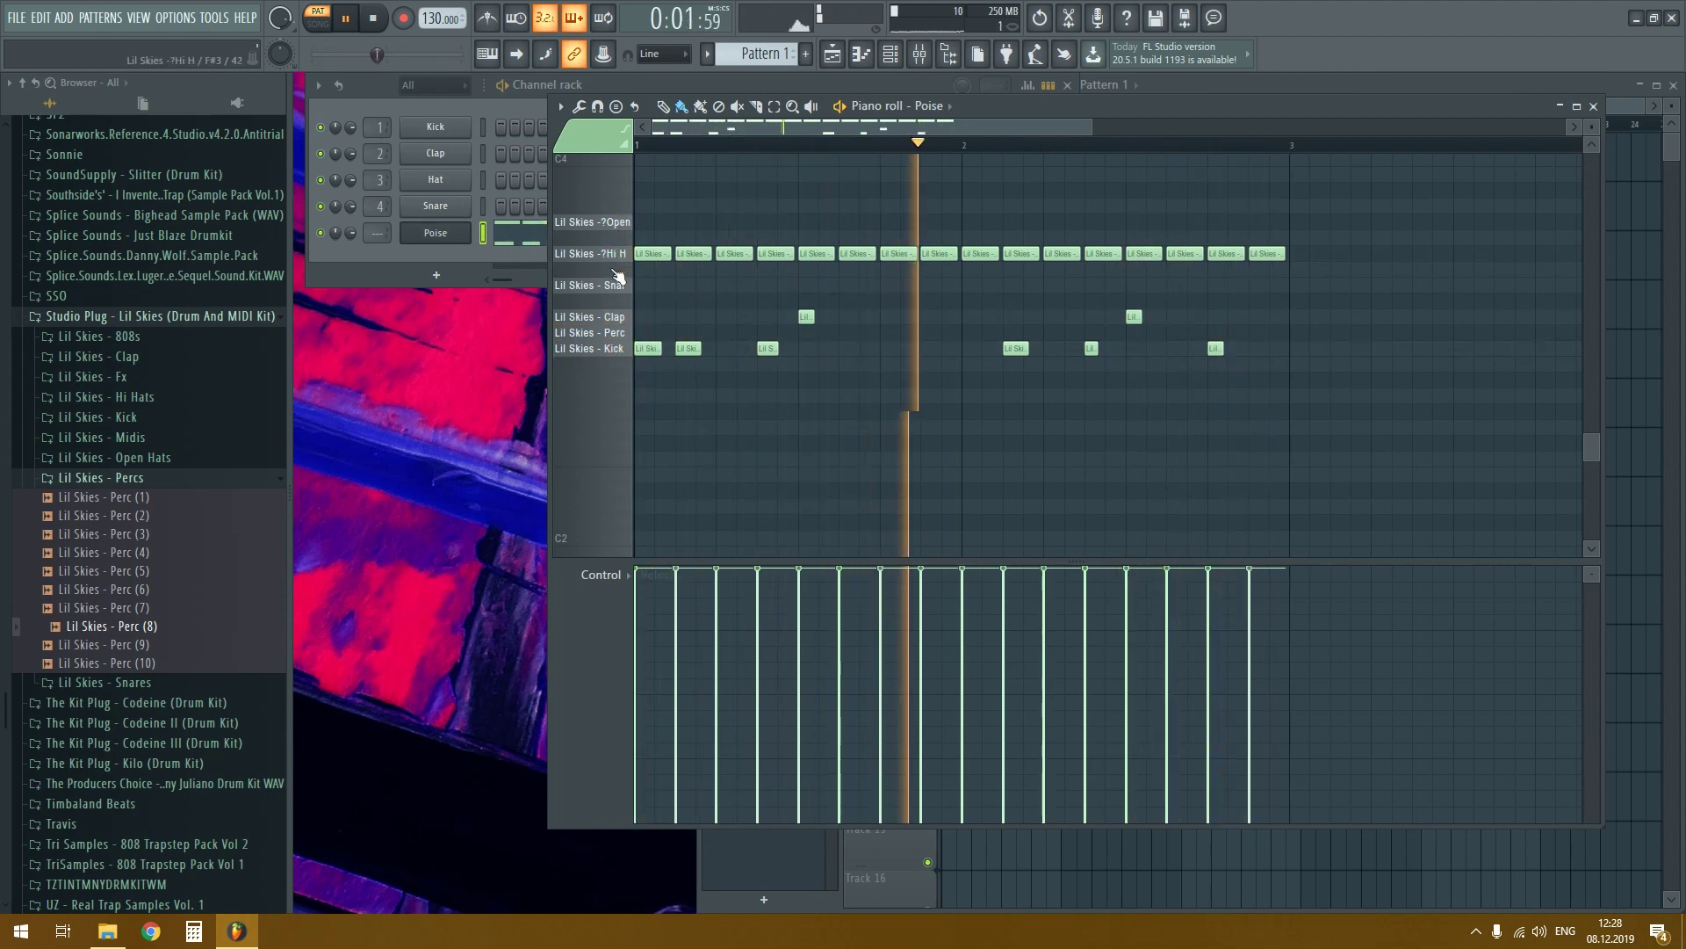
- Add snare notes alongside the claps in bars 1 and 2 of the drum pattern
left_click(806, 284)
left_click(1134, 285)
scroll(889, 372, "up", 1)
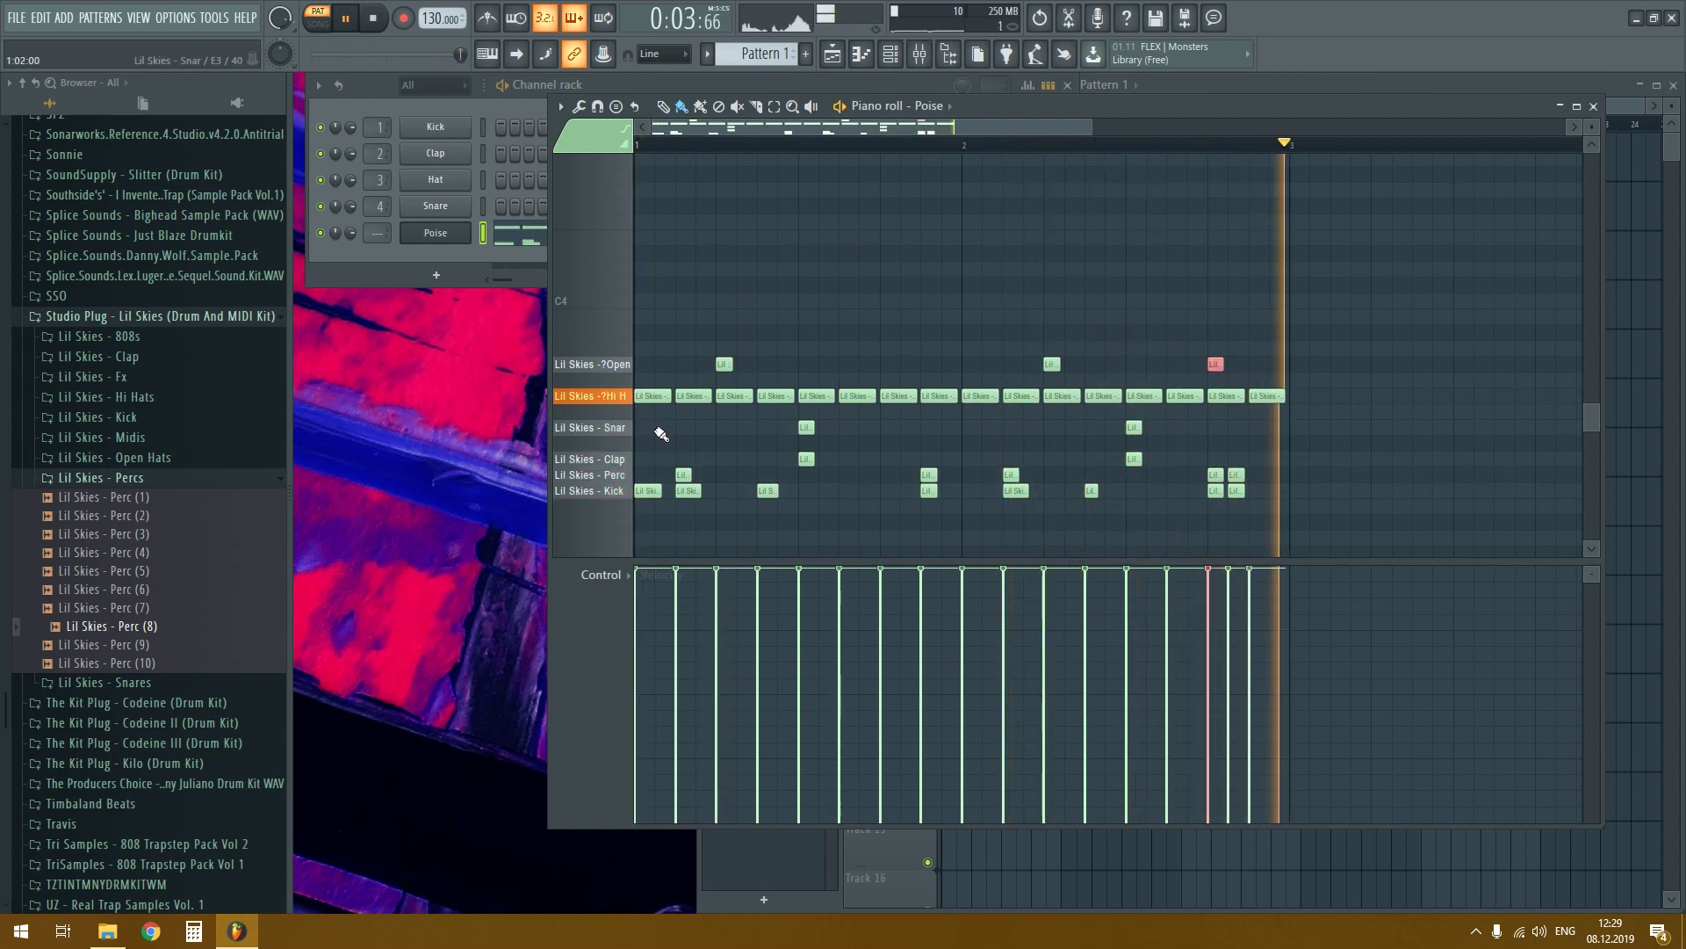
- Try an extra snare hit near the end of bar 1 and move it to the start of bar 2
left_click(946, 428)
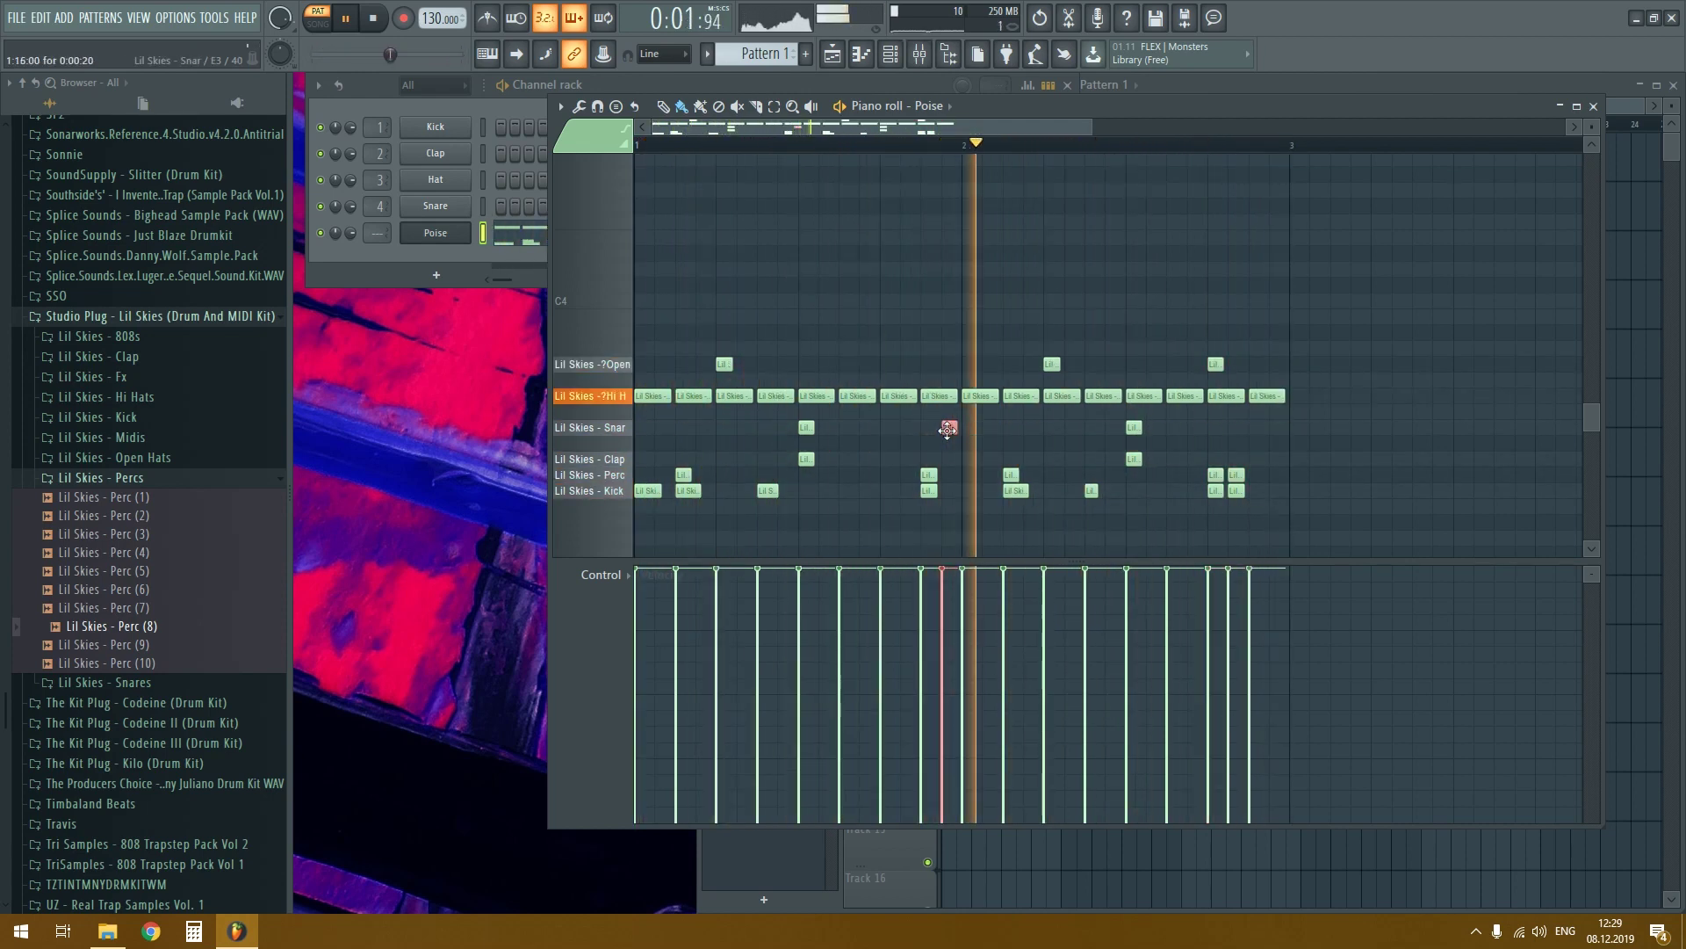
right_click(950, 428)
left_click(973, 428)
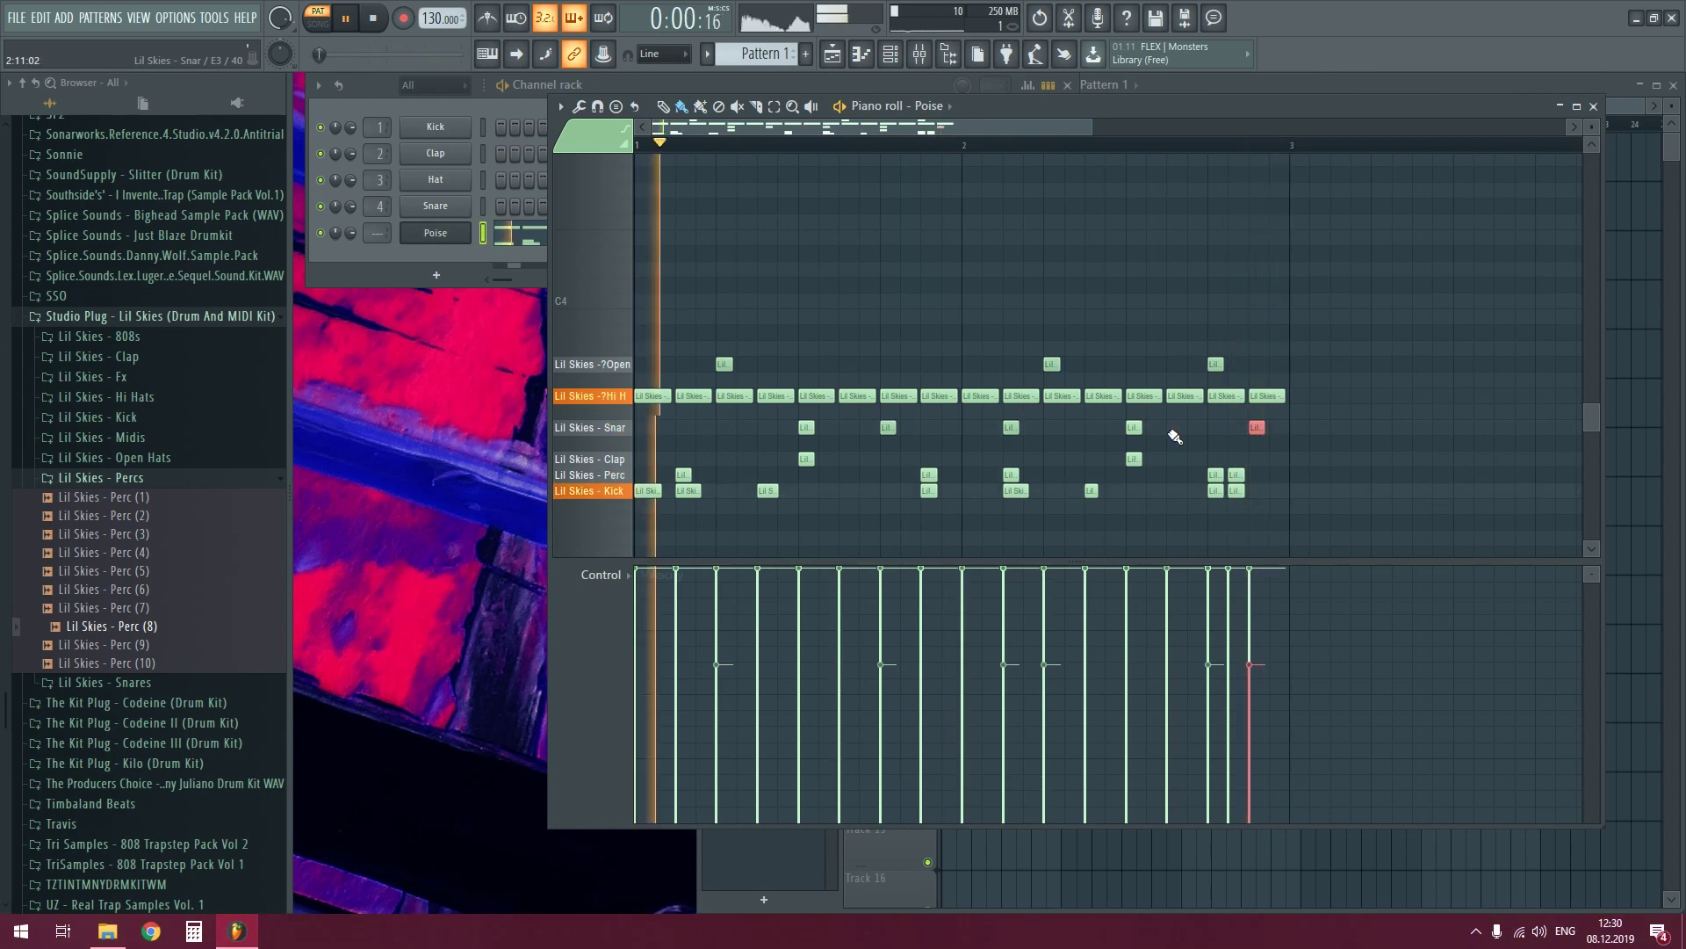
- Lower the velocity of the three open hat notes
left_click_drag(1349, 316, 719, 363)
scroll(720, 363, "down", 7)
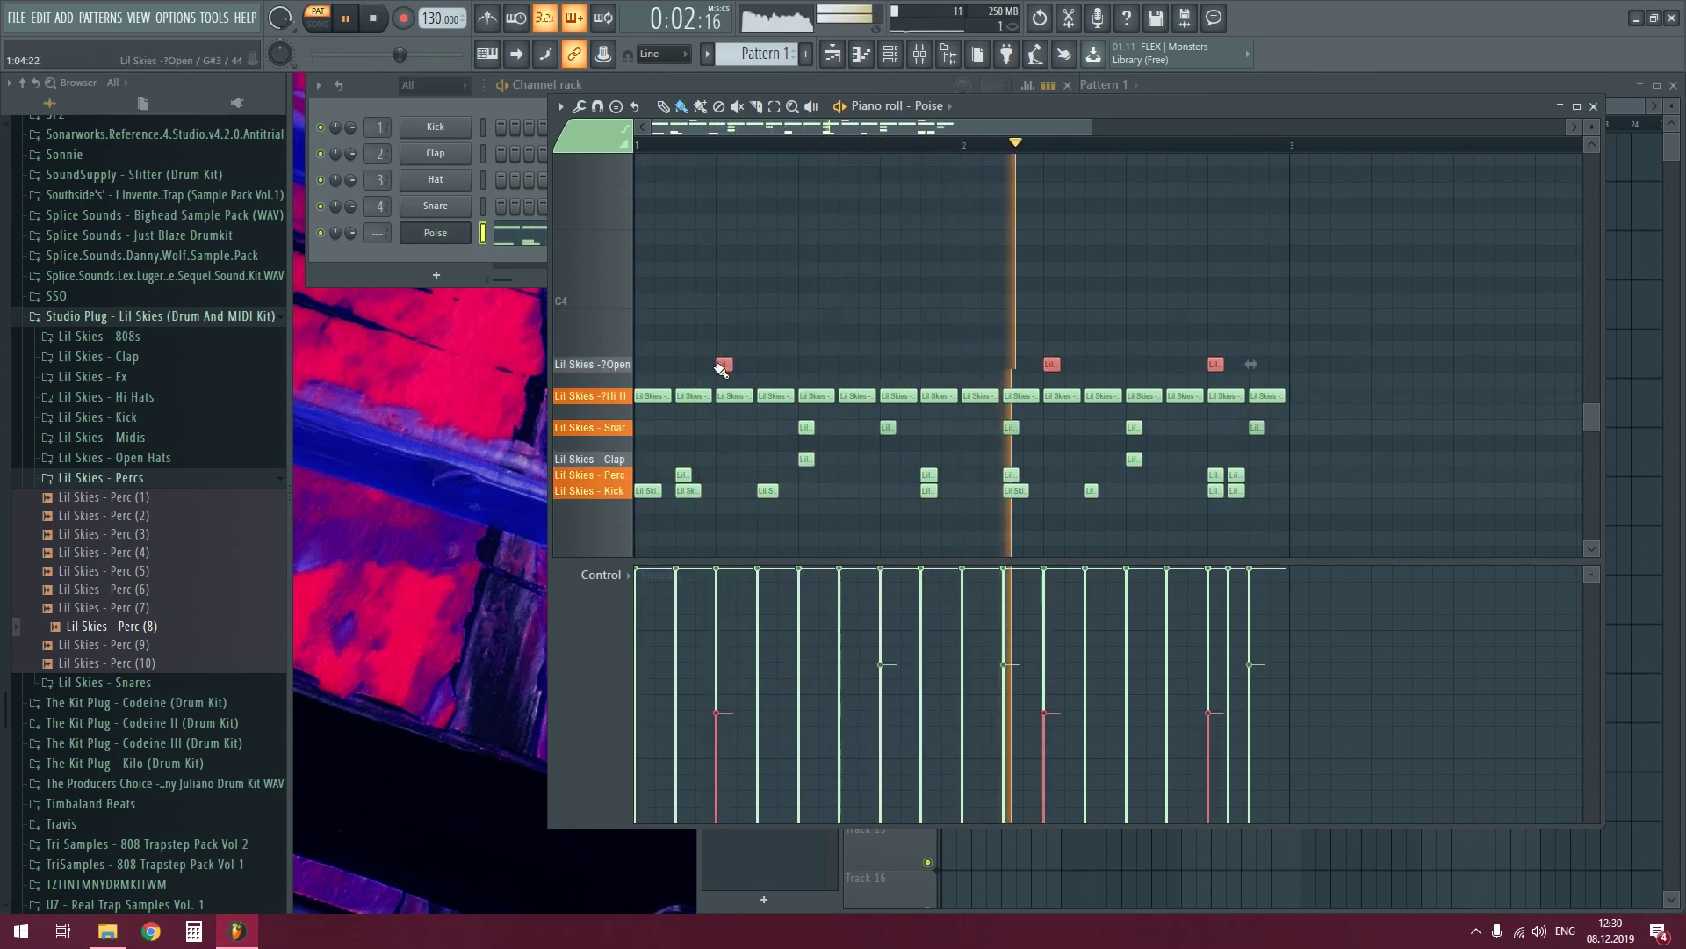
- Chop the fourth hi-hat note of bar 1 into a fast roll with the arpeggiator, adjusting its gate
left_click_drag(761, 374, 772, 426)
key("alt+a")
key("space")
key("space")
key("space")
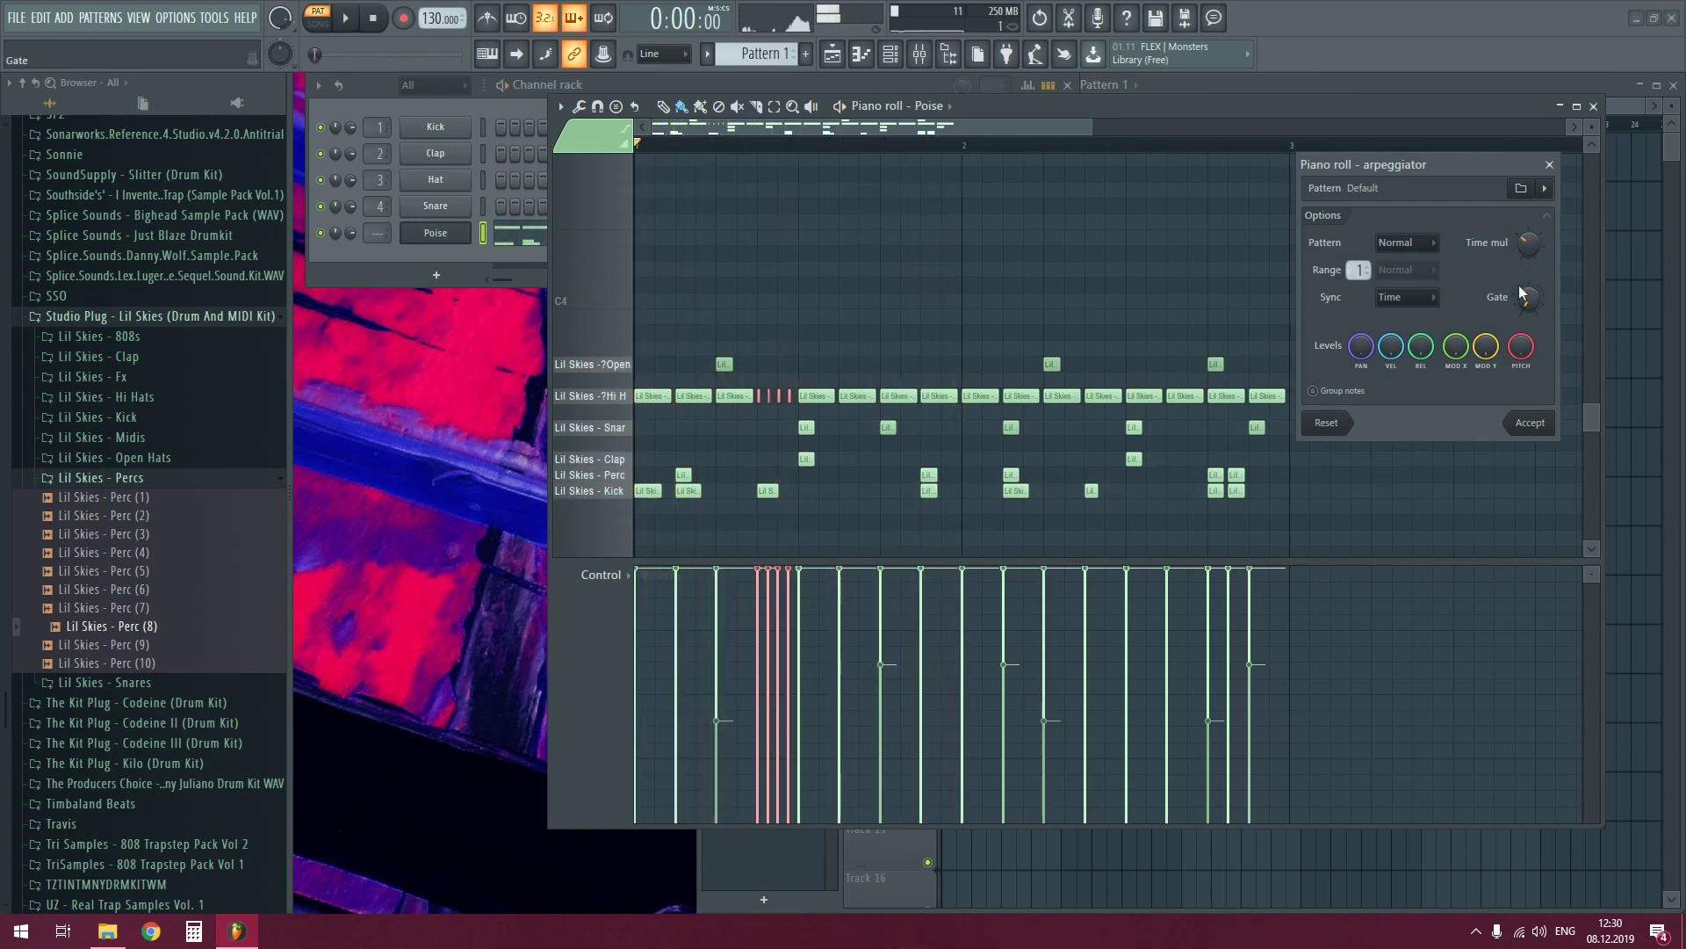
left_click_drag(1519, 286, 1520, 268)
key("space")
key("Return")
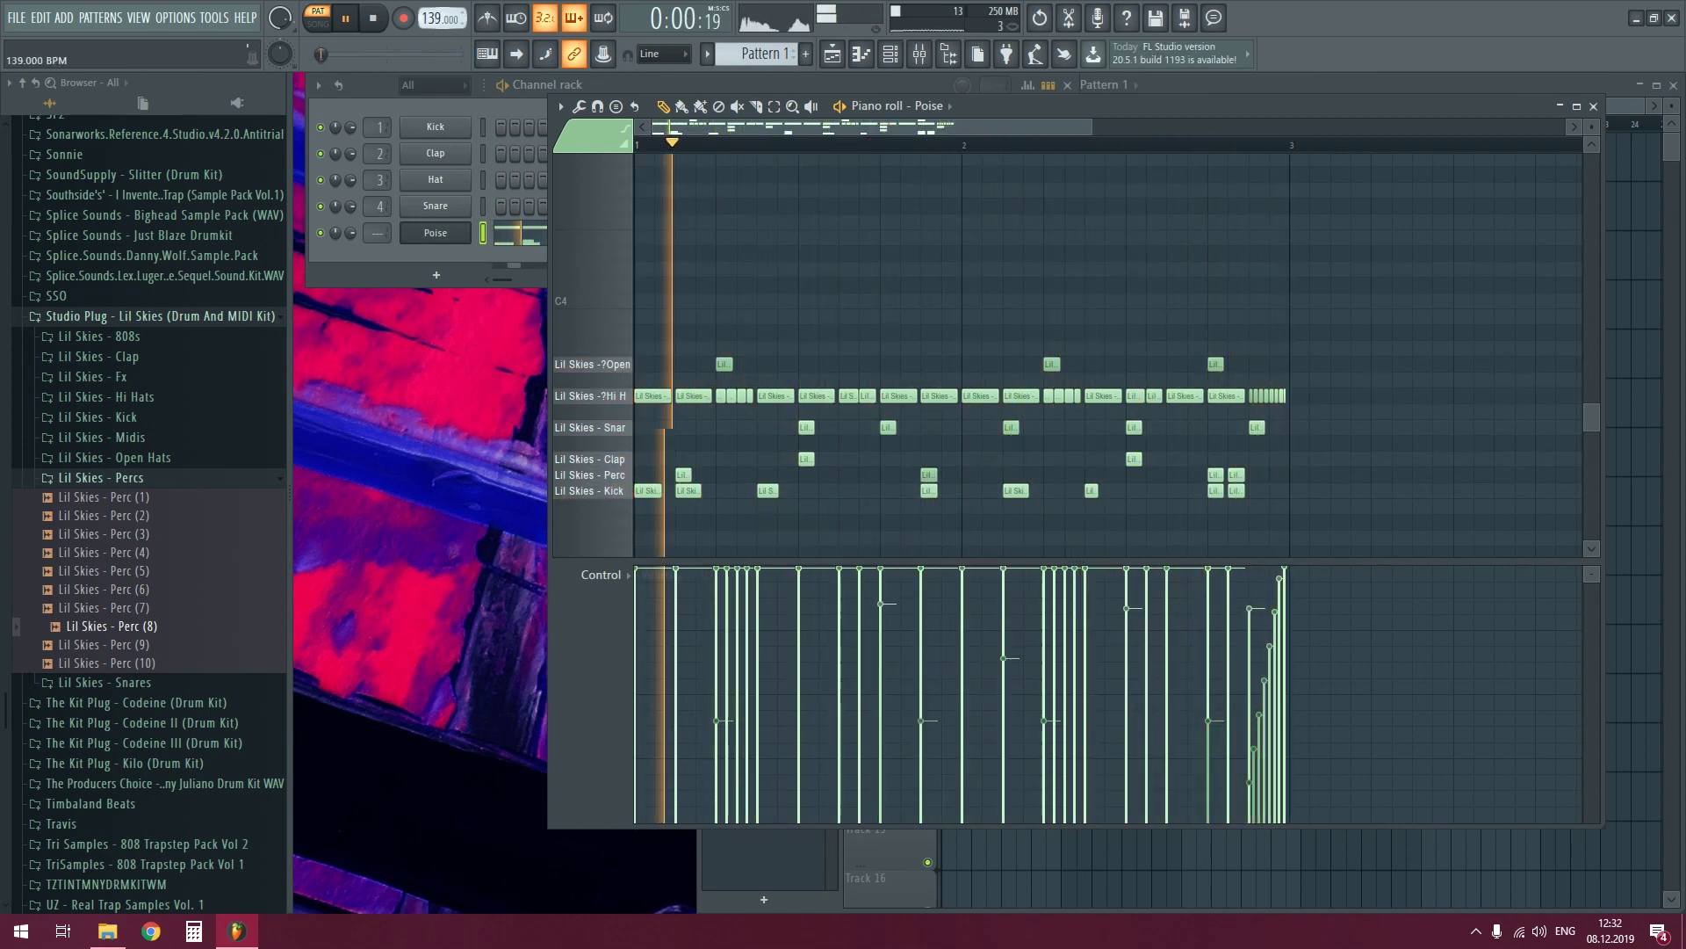
- Raise the project tempo to 144 BPM and collapse the Lil Skies - Percs sample folder
left_click_drag(429, 20, 429, 14)
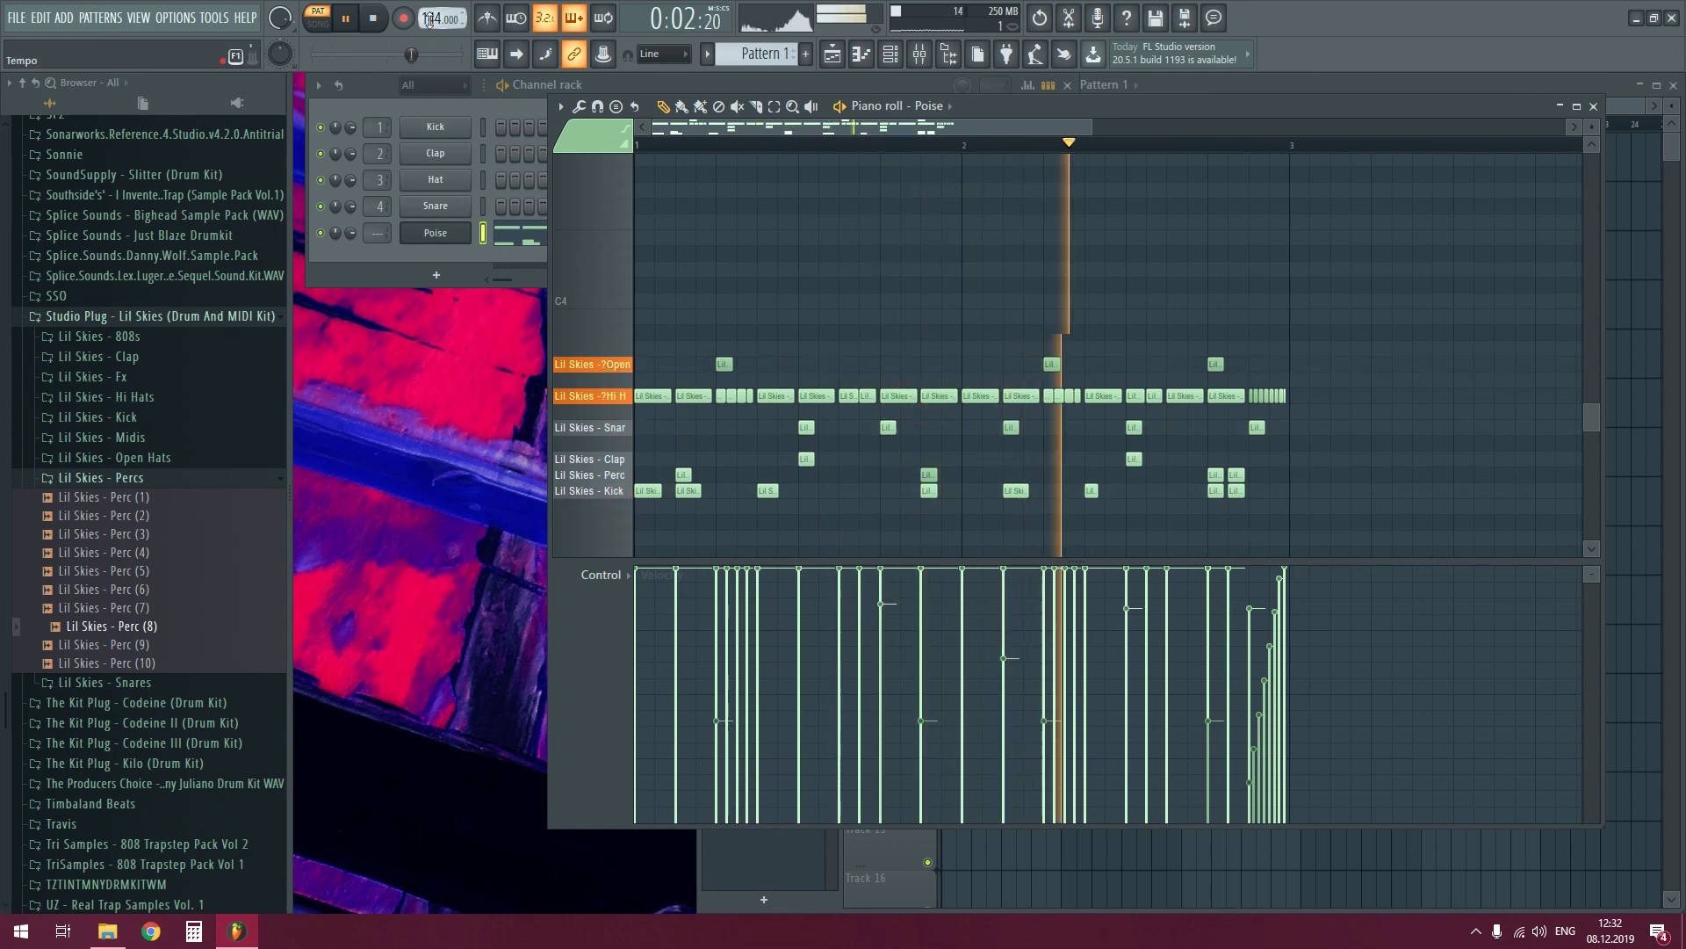
left_click(118, 477)
key("space")
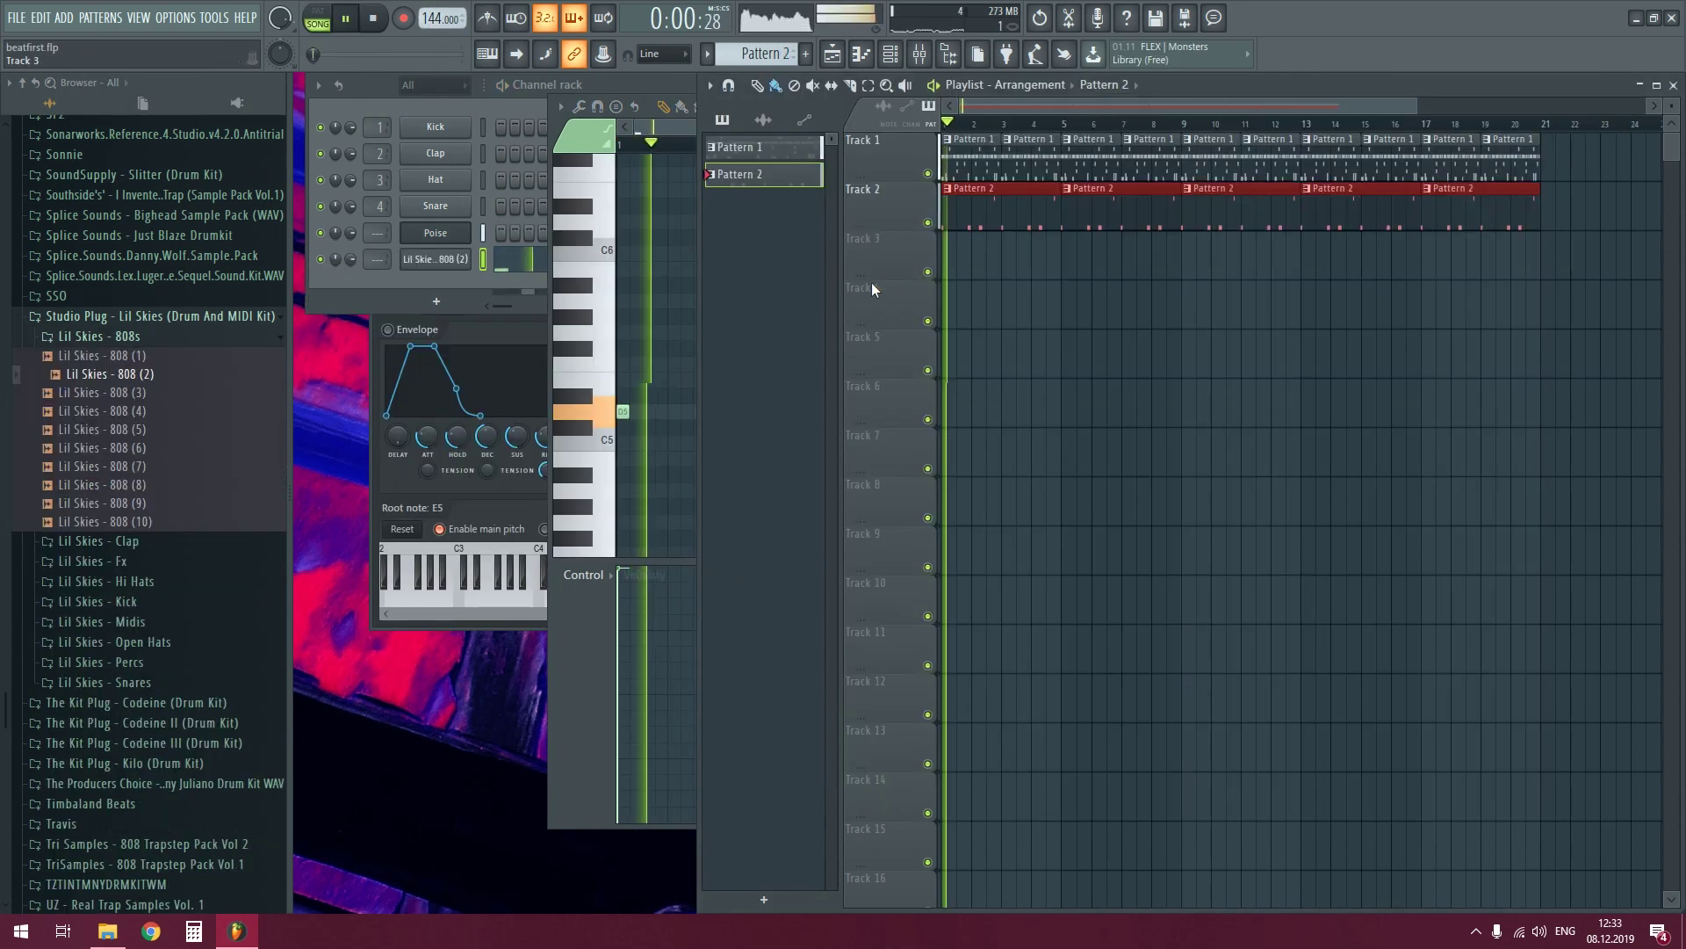
- Add an F#5 note to the 808 line near the end of bar 4 and transpose it up one octave
key("F7")
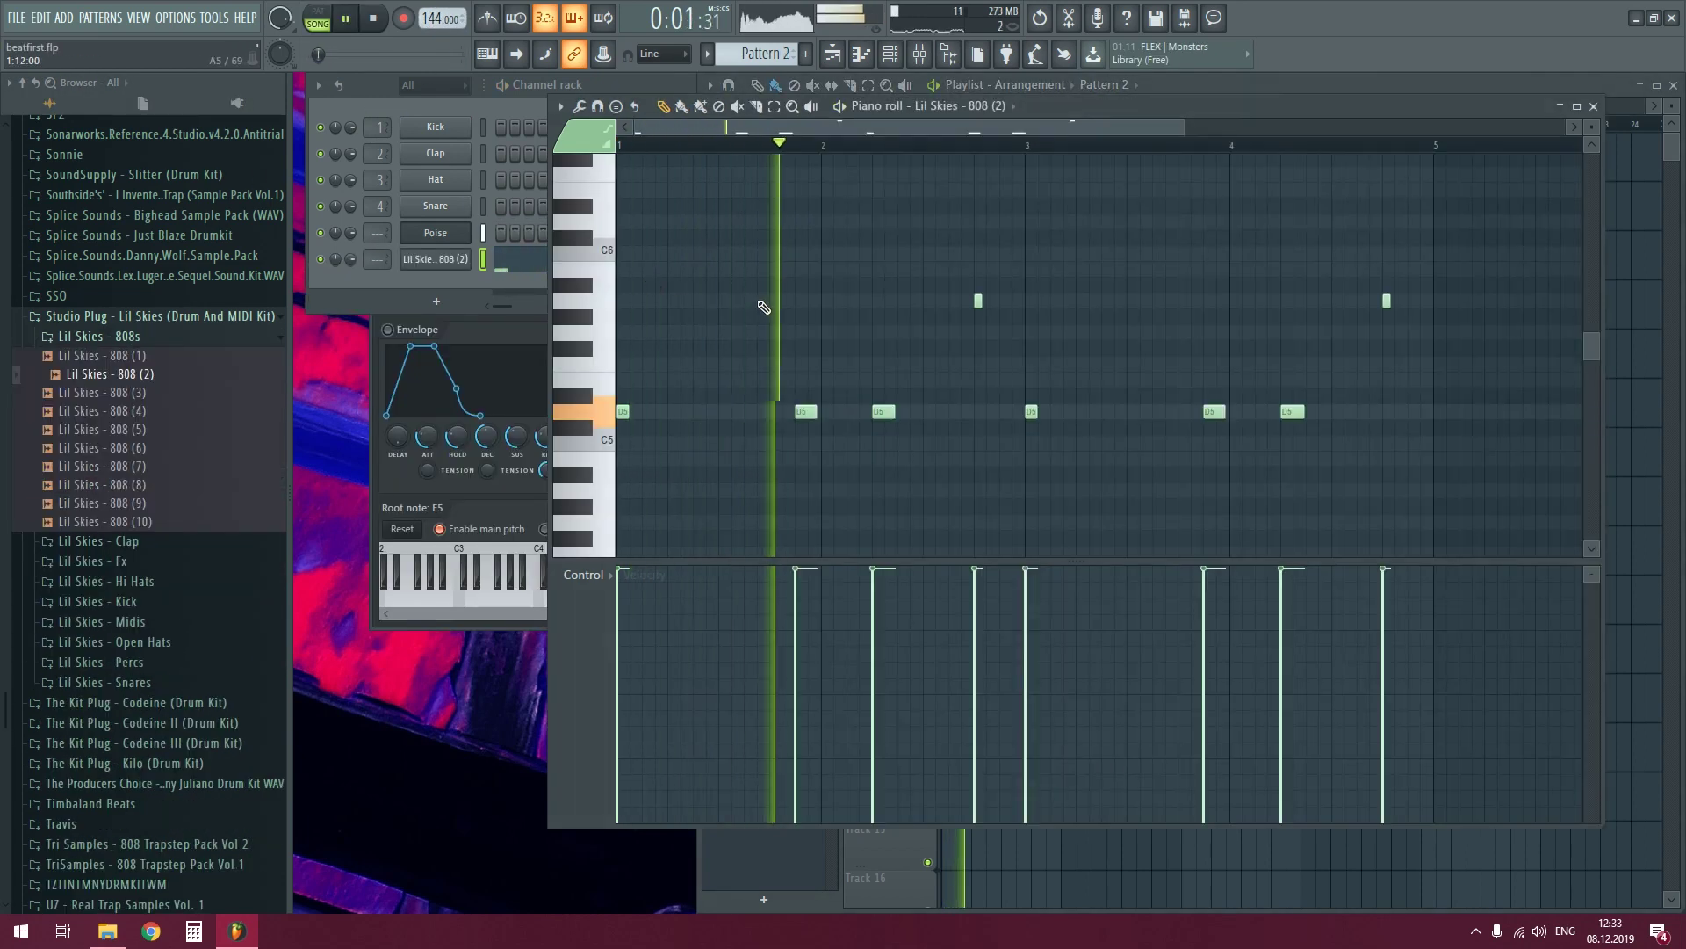
left_click(1367, 334)
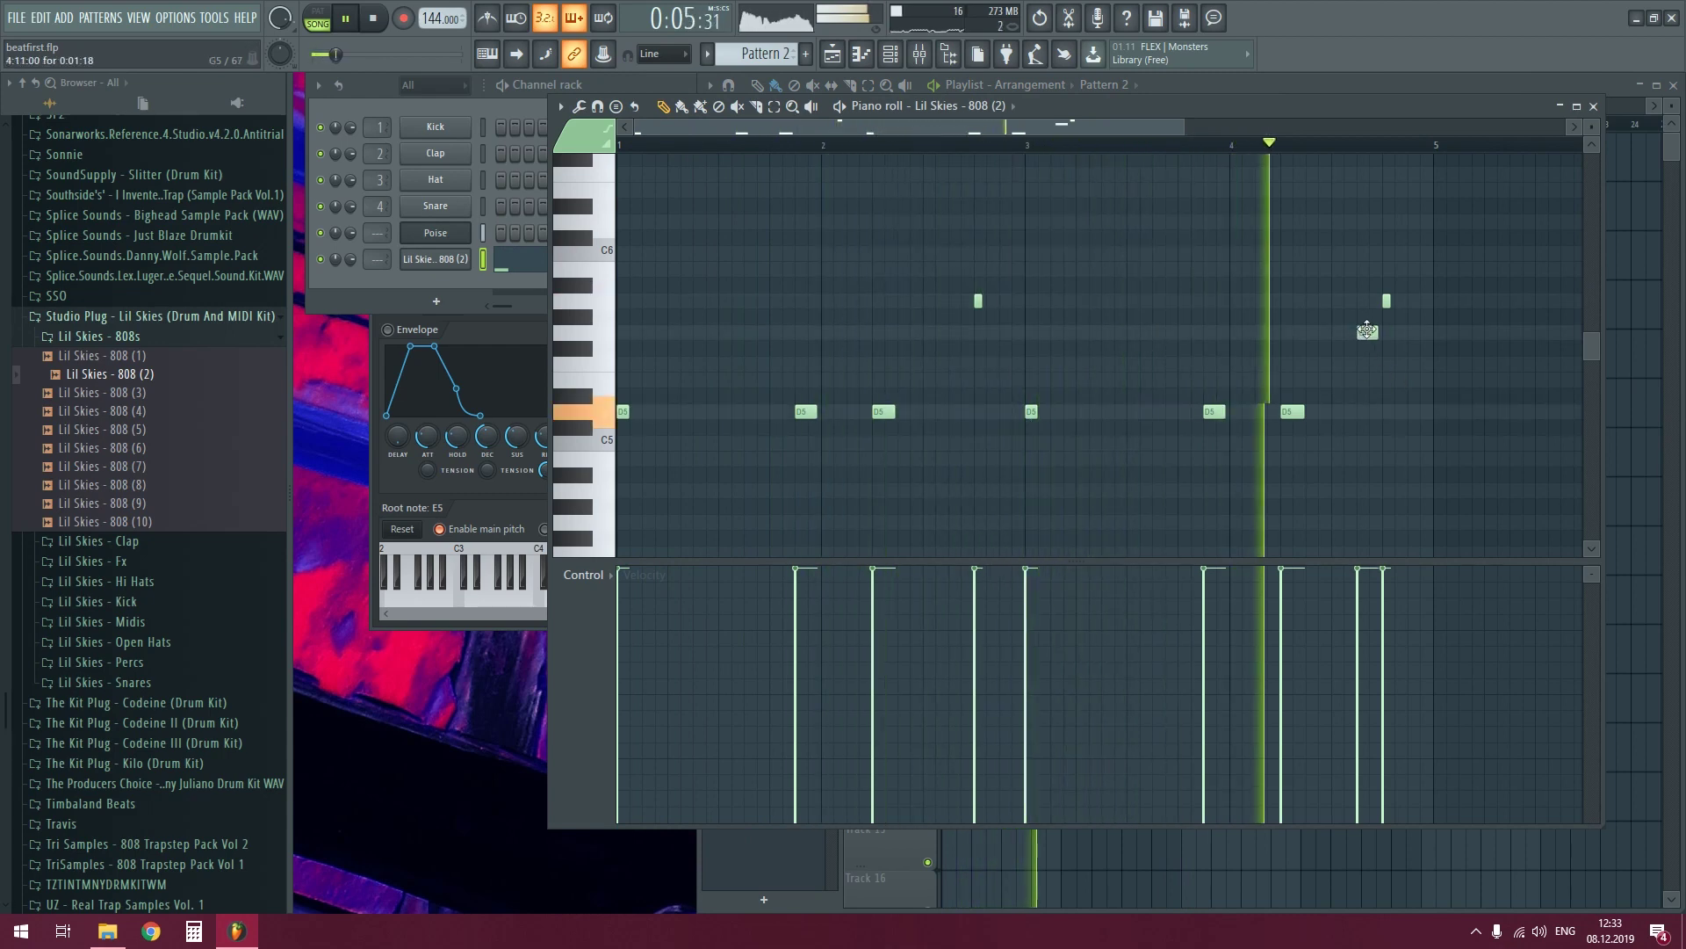
left_click_drag(1378, 332, 1388, 353)
key("ctrl+Up")
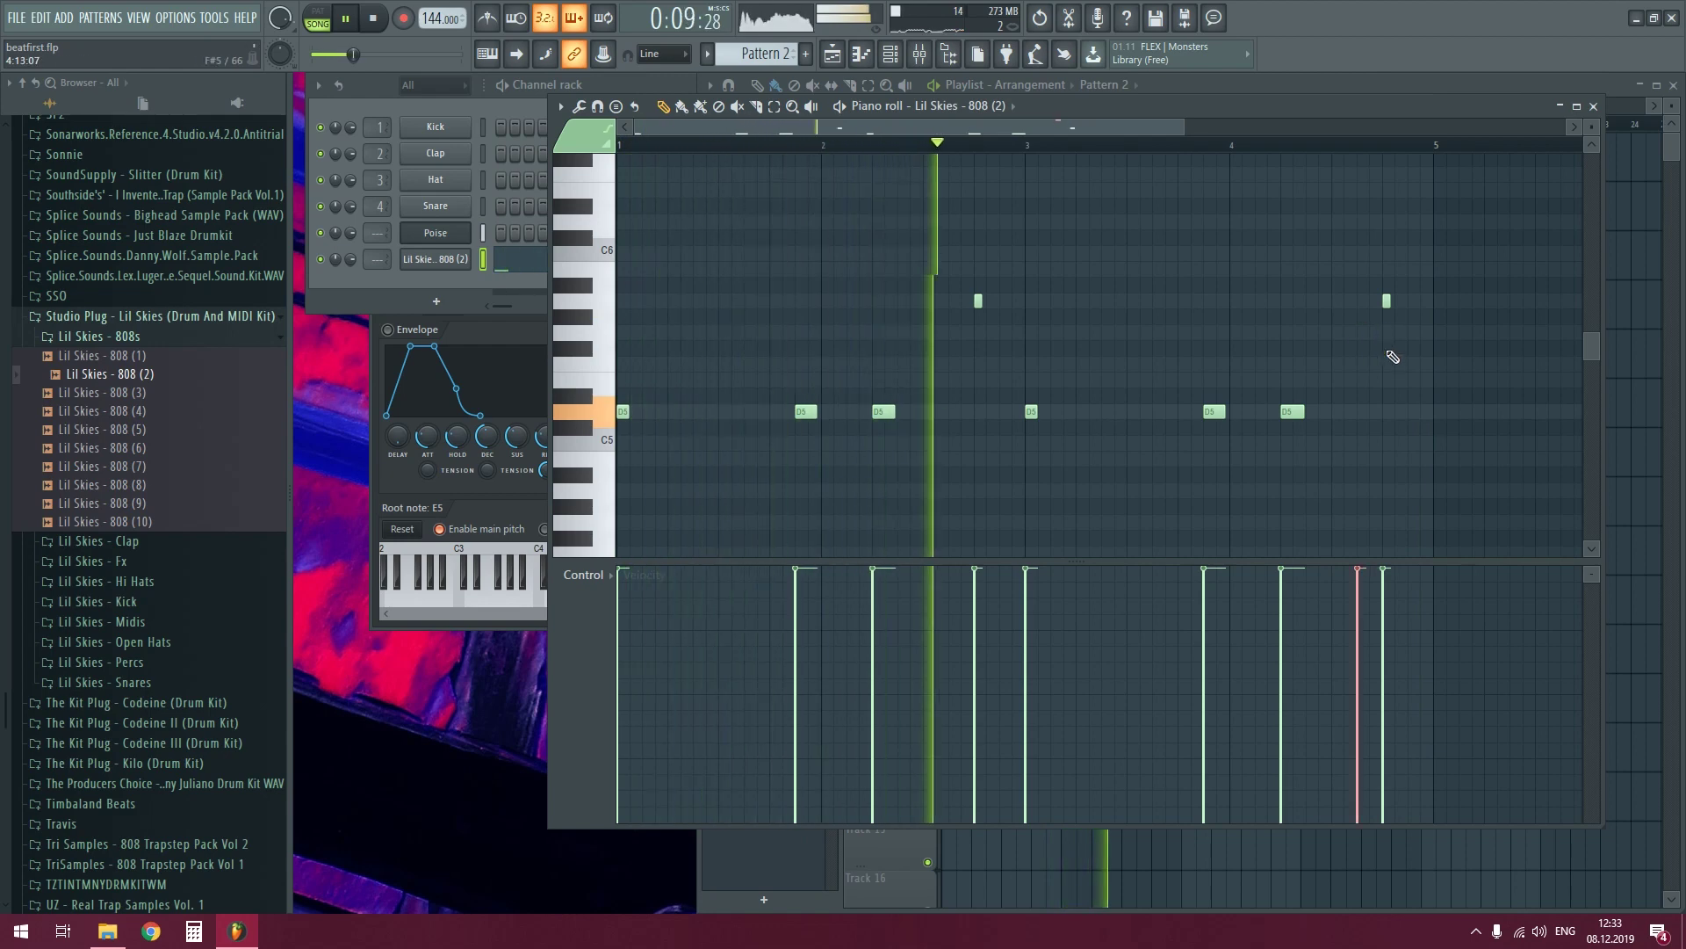
scroll(1414, 320, "up", 3)
scroll(1418, 322, "down", 1)
left_click(1440, 330, "ctrl")
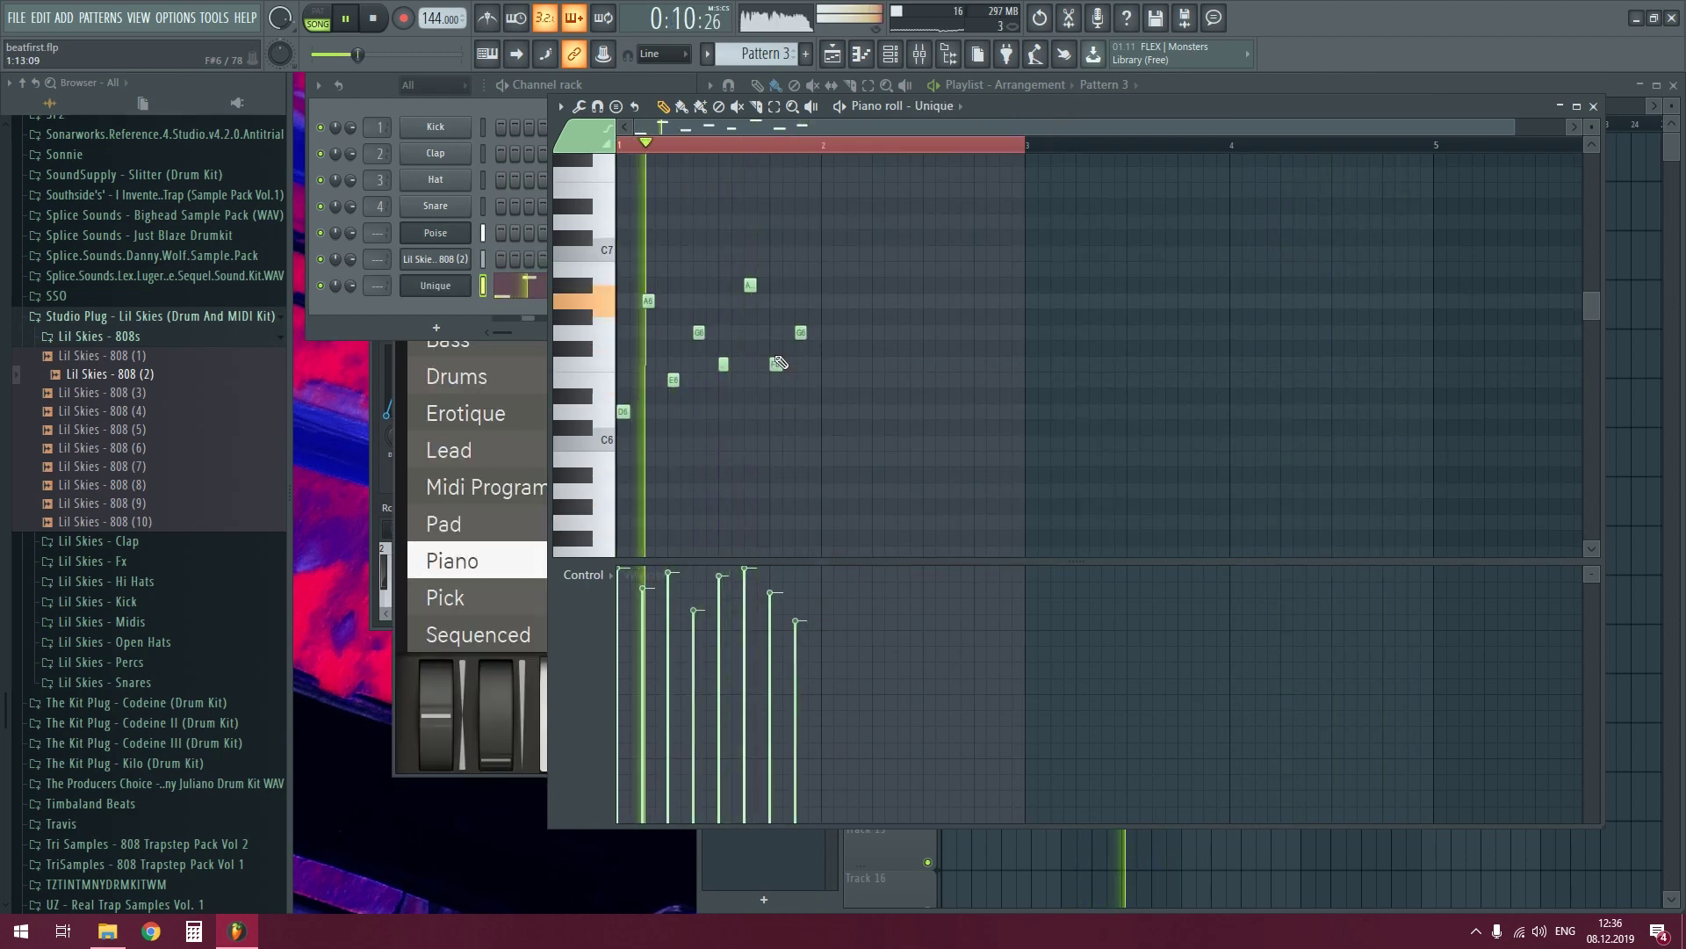
- Lower the seventh note of the Unique melody in bar 1 by one semitone
left_click(405, 546)
left_click(1316, 308)
left_click_drag(778, 366, 778, 381)
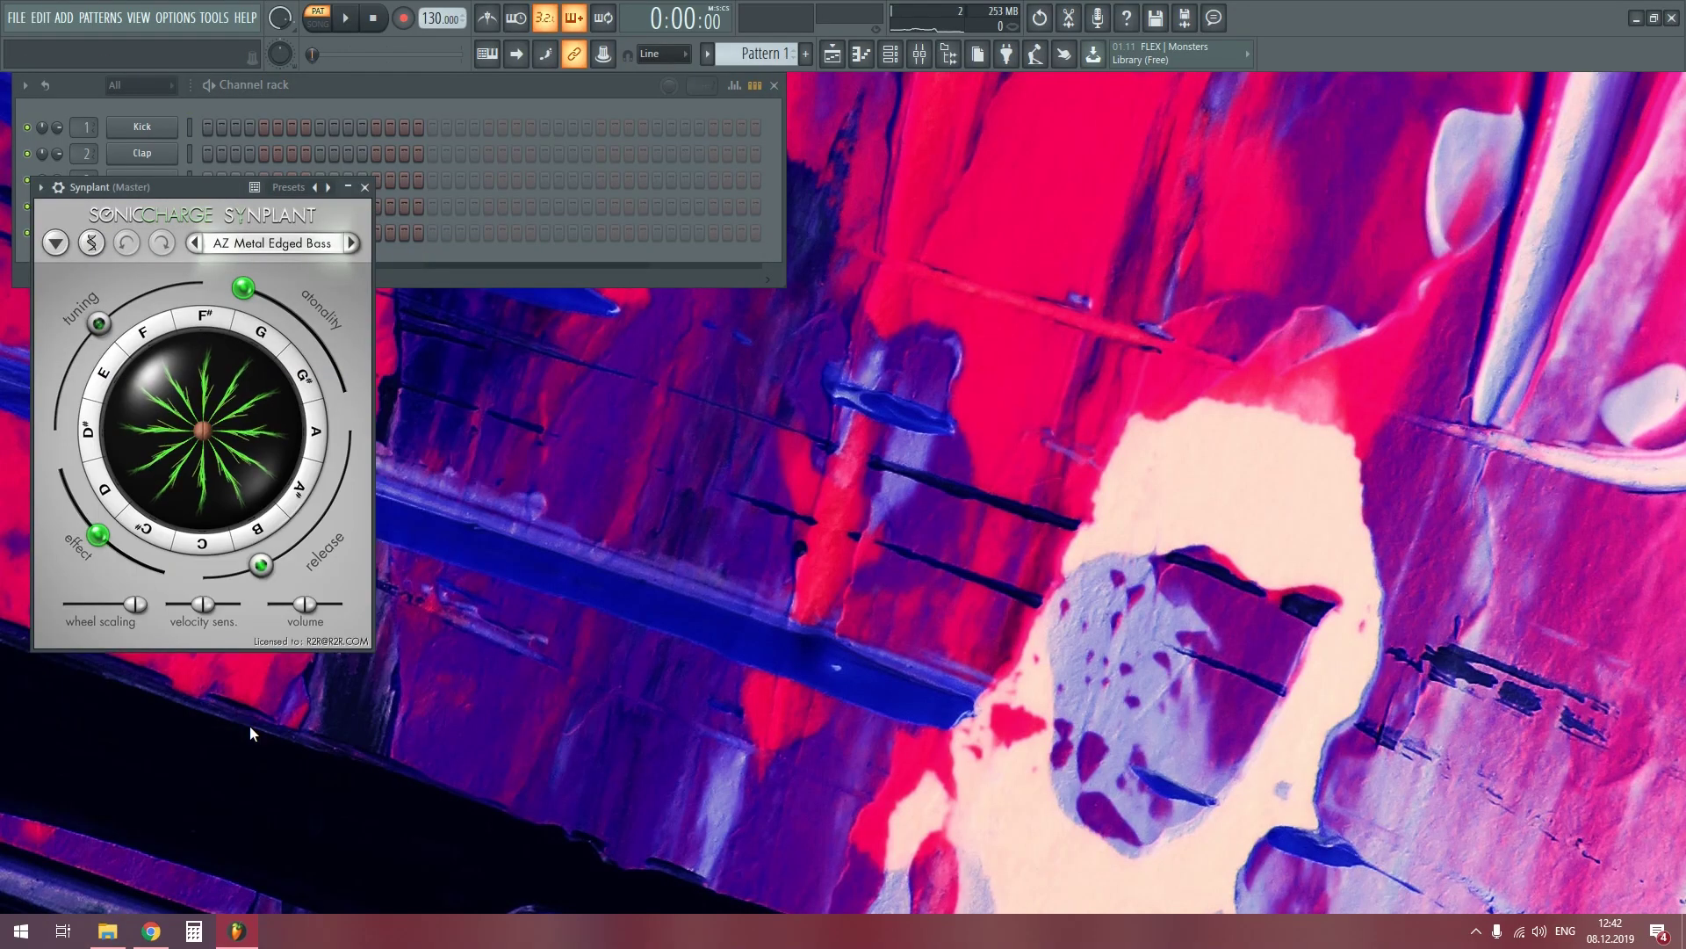
- Move the Synplant window to mid-screen and grow its branches outward to shape new sound variations
left_click_drag(108, 190, 715, 225)
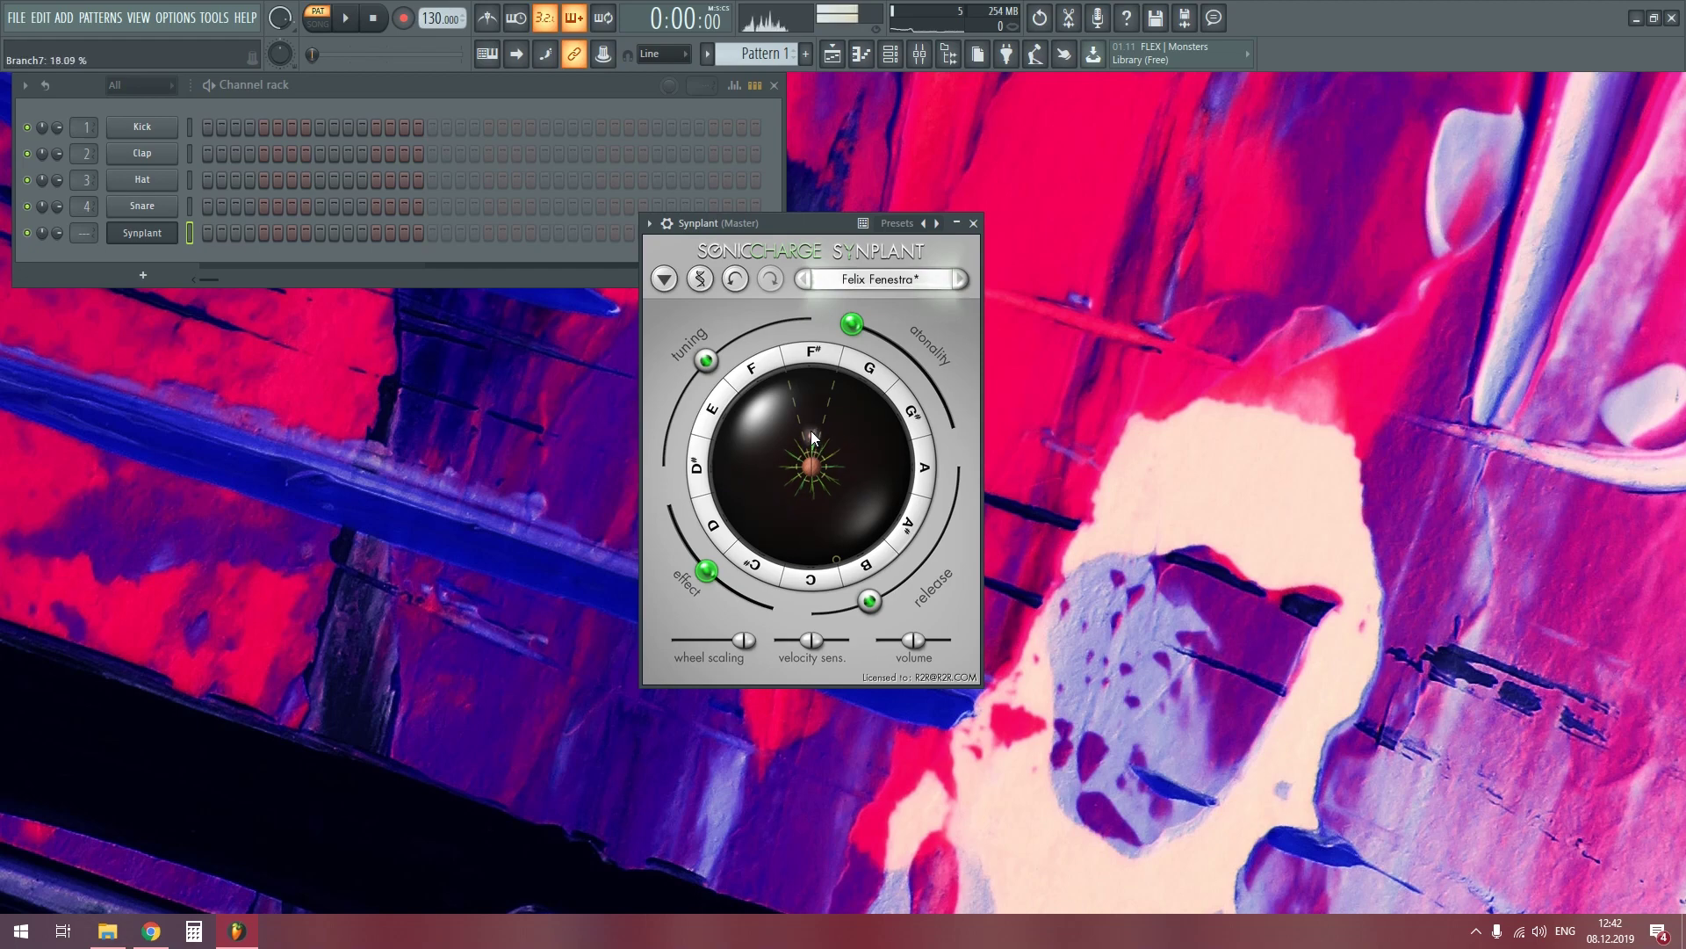
left_click_drag(813, 383, 812, 404)
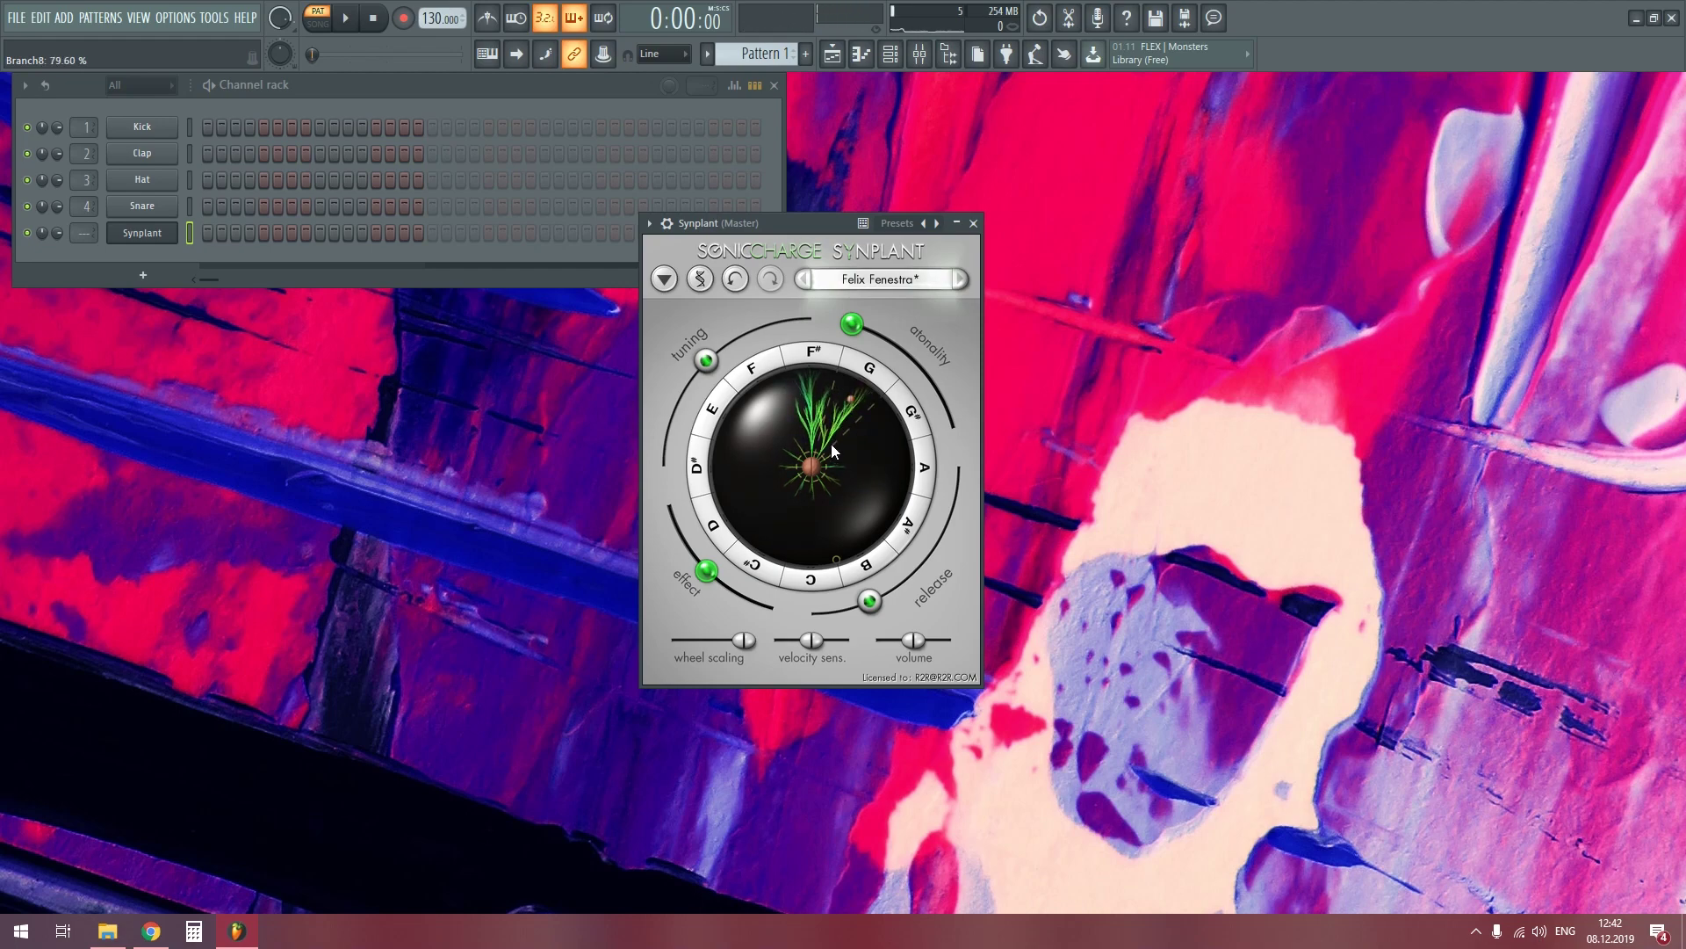
left_click_drag(832, 455, 883, 430)
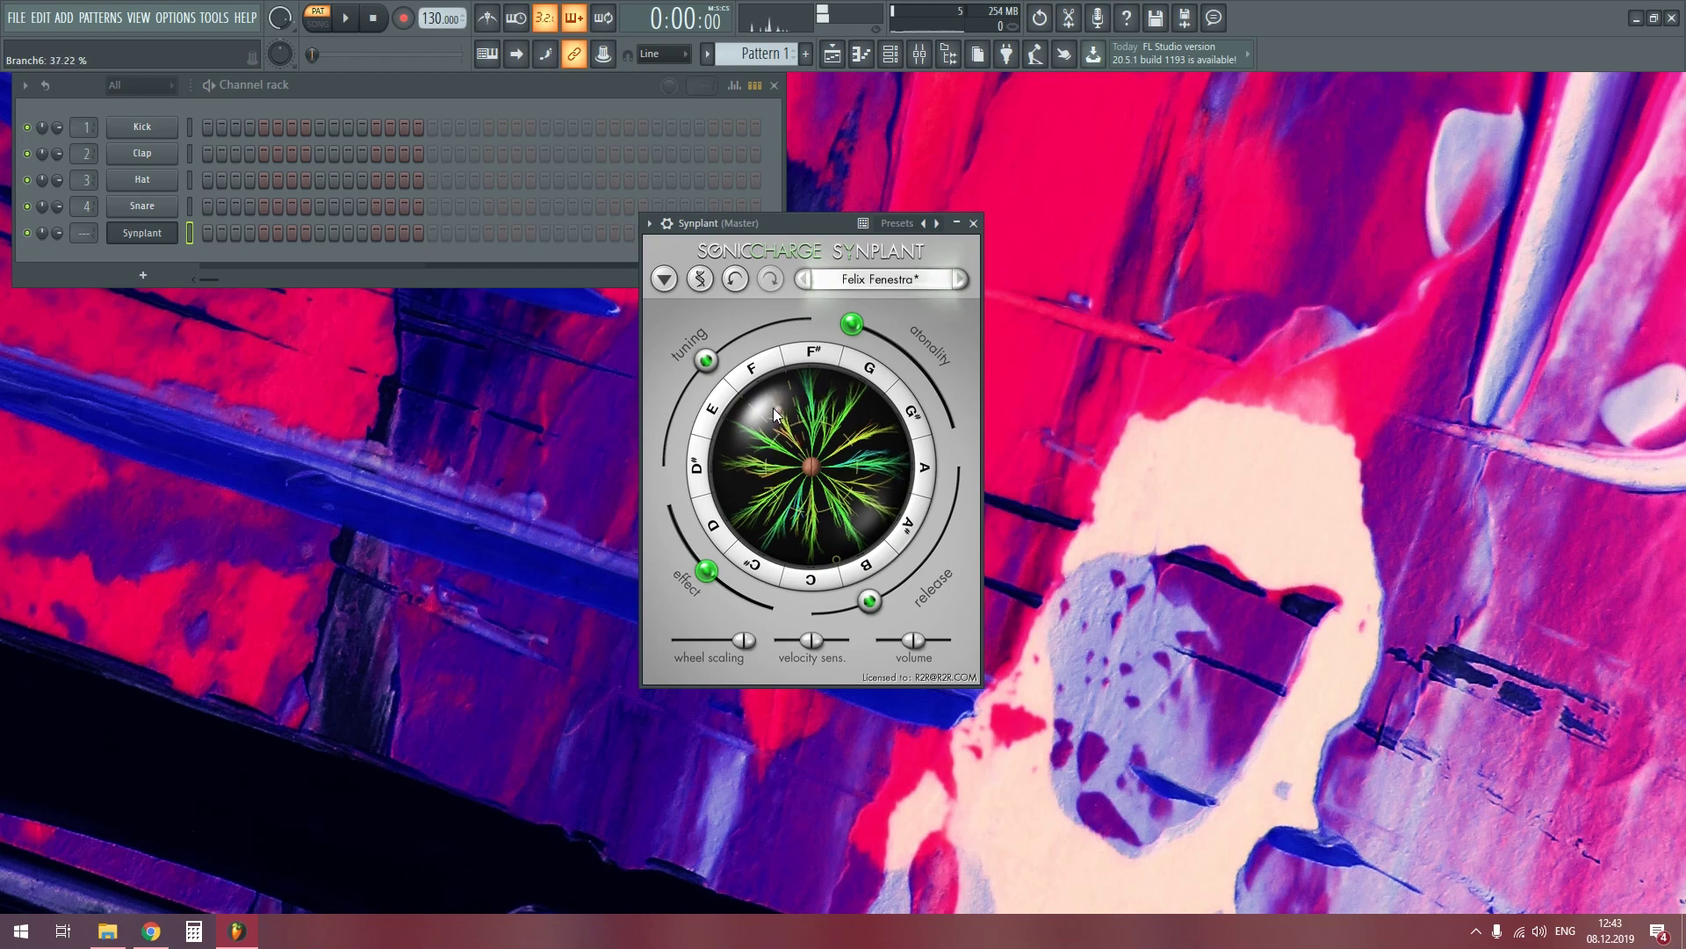
right_click(760, 466)
left_click(779, 485)
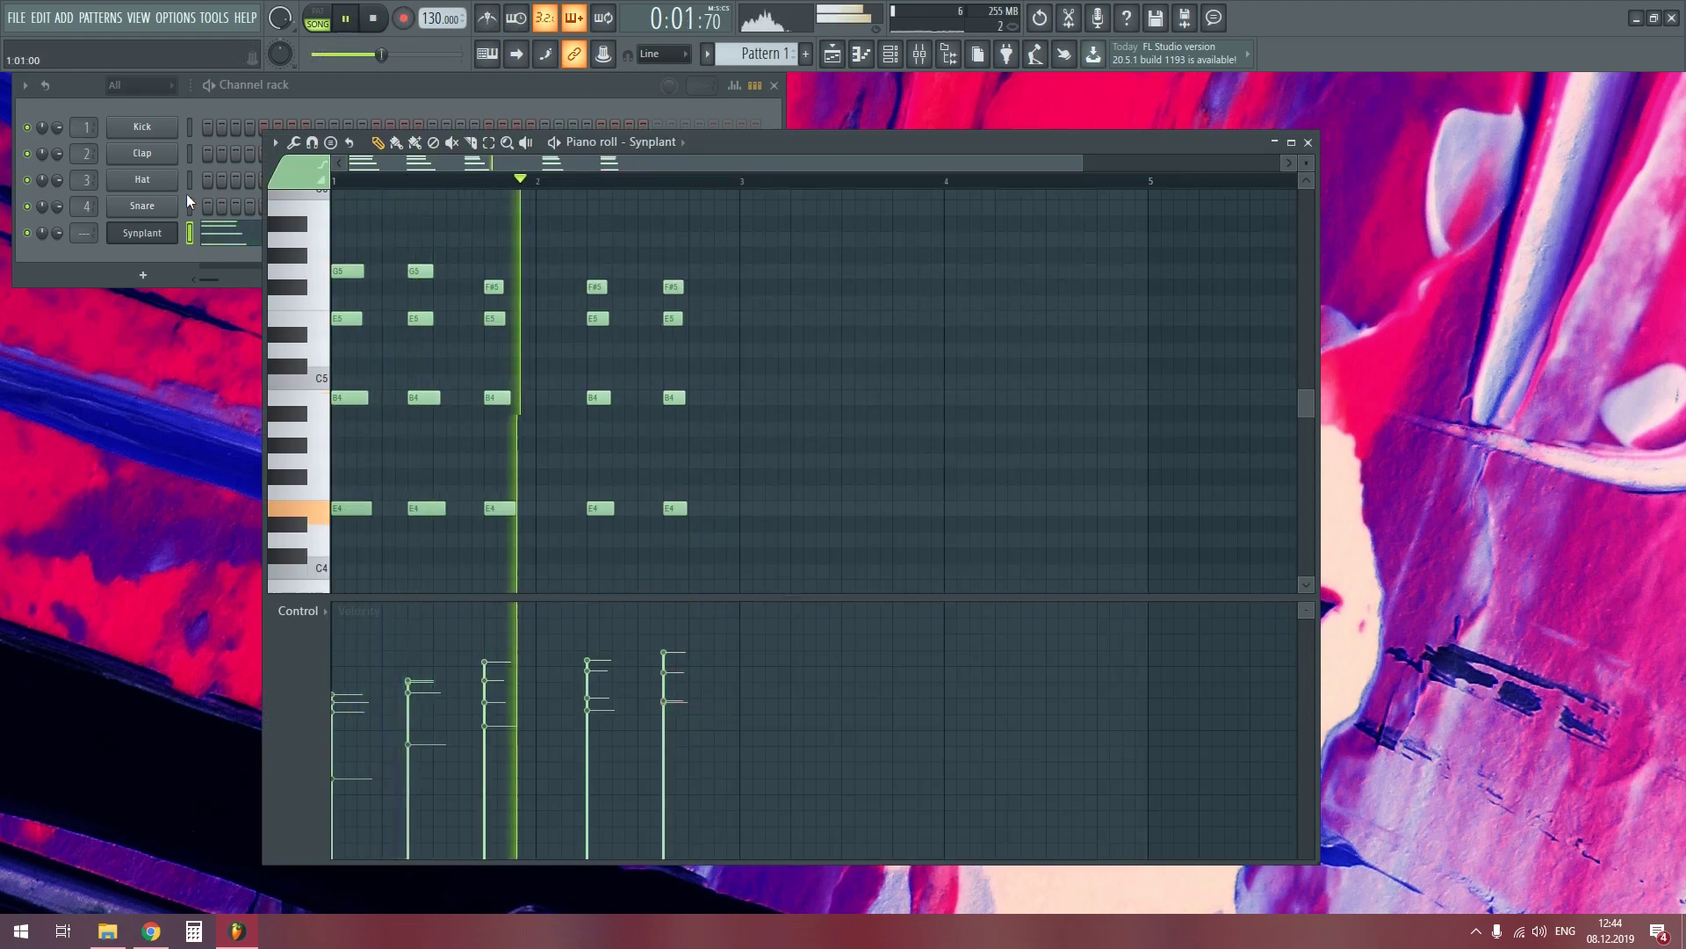
- Lower Synplant's volume to -8.30 dB and change its effect amount
left_click(162, 235)
left_click_drag(915, 645, 903, 645)
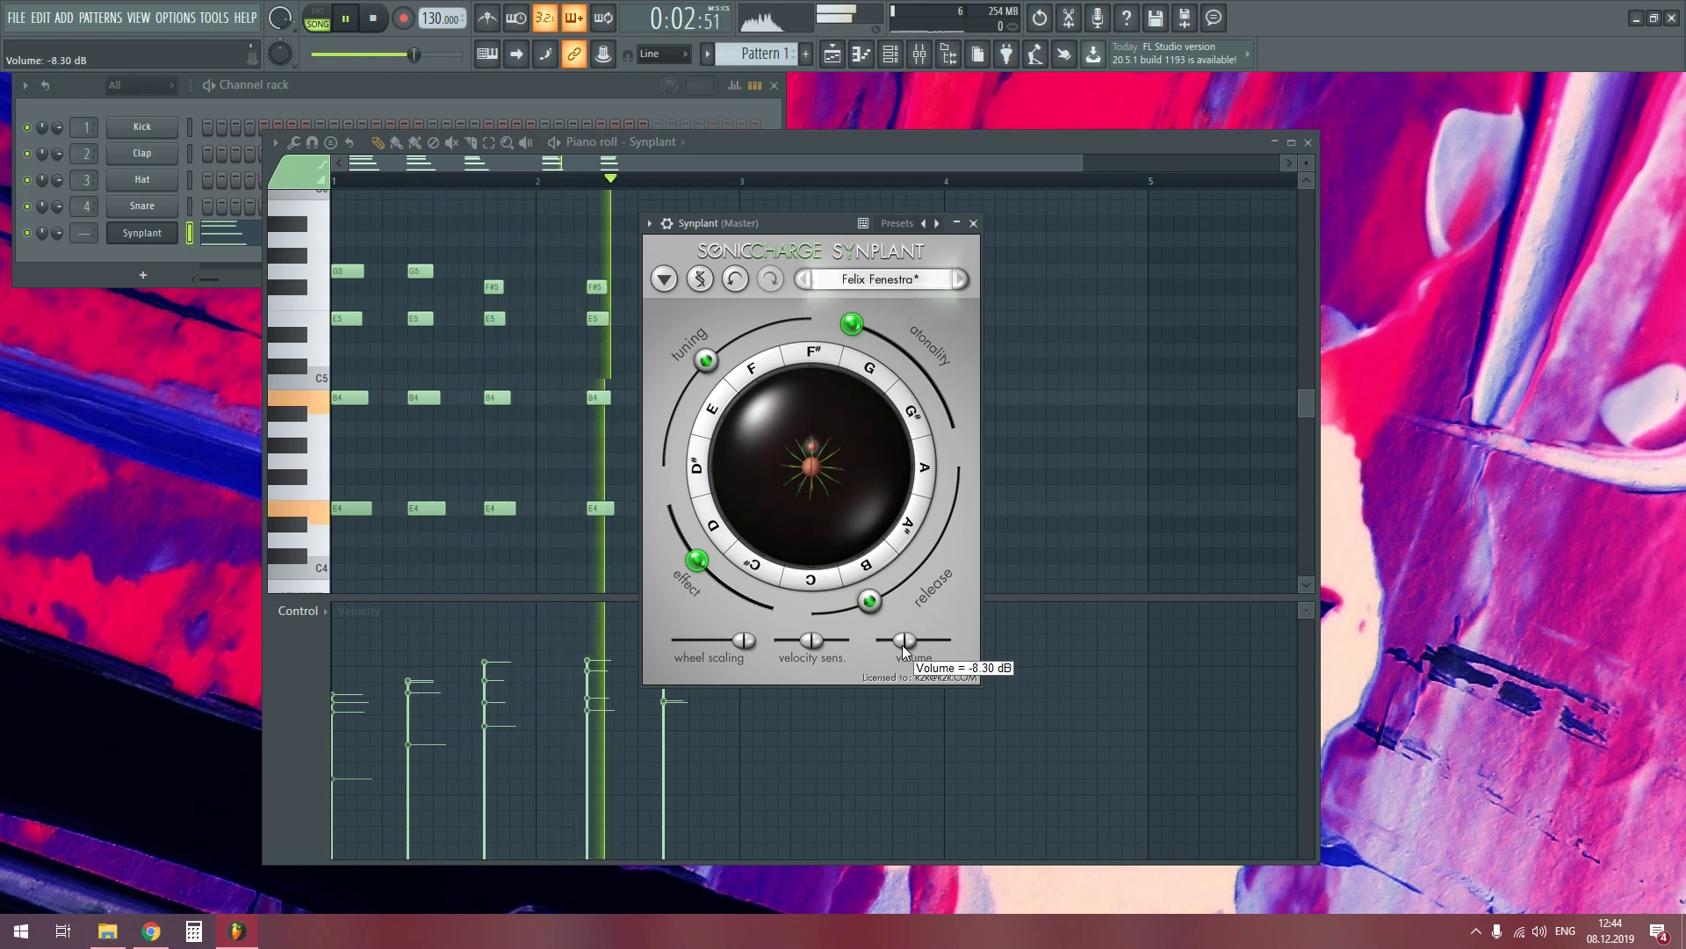
mouse_move(693, 563)
left_mouse_down()
mouse_move(678, 519)
mouse_move(713, 587)
left_mouse_up()
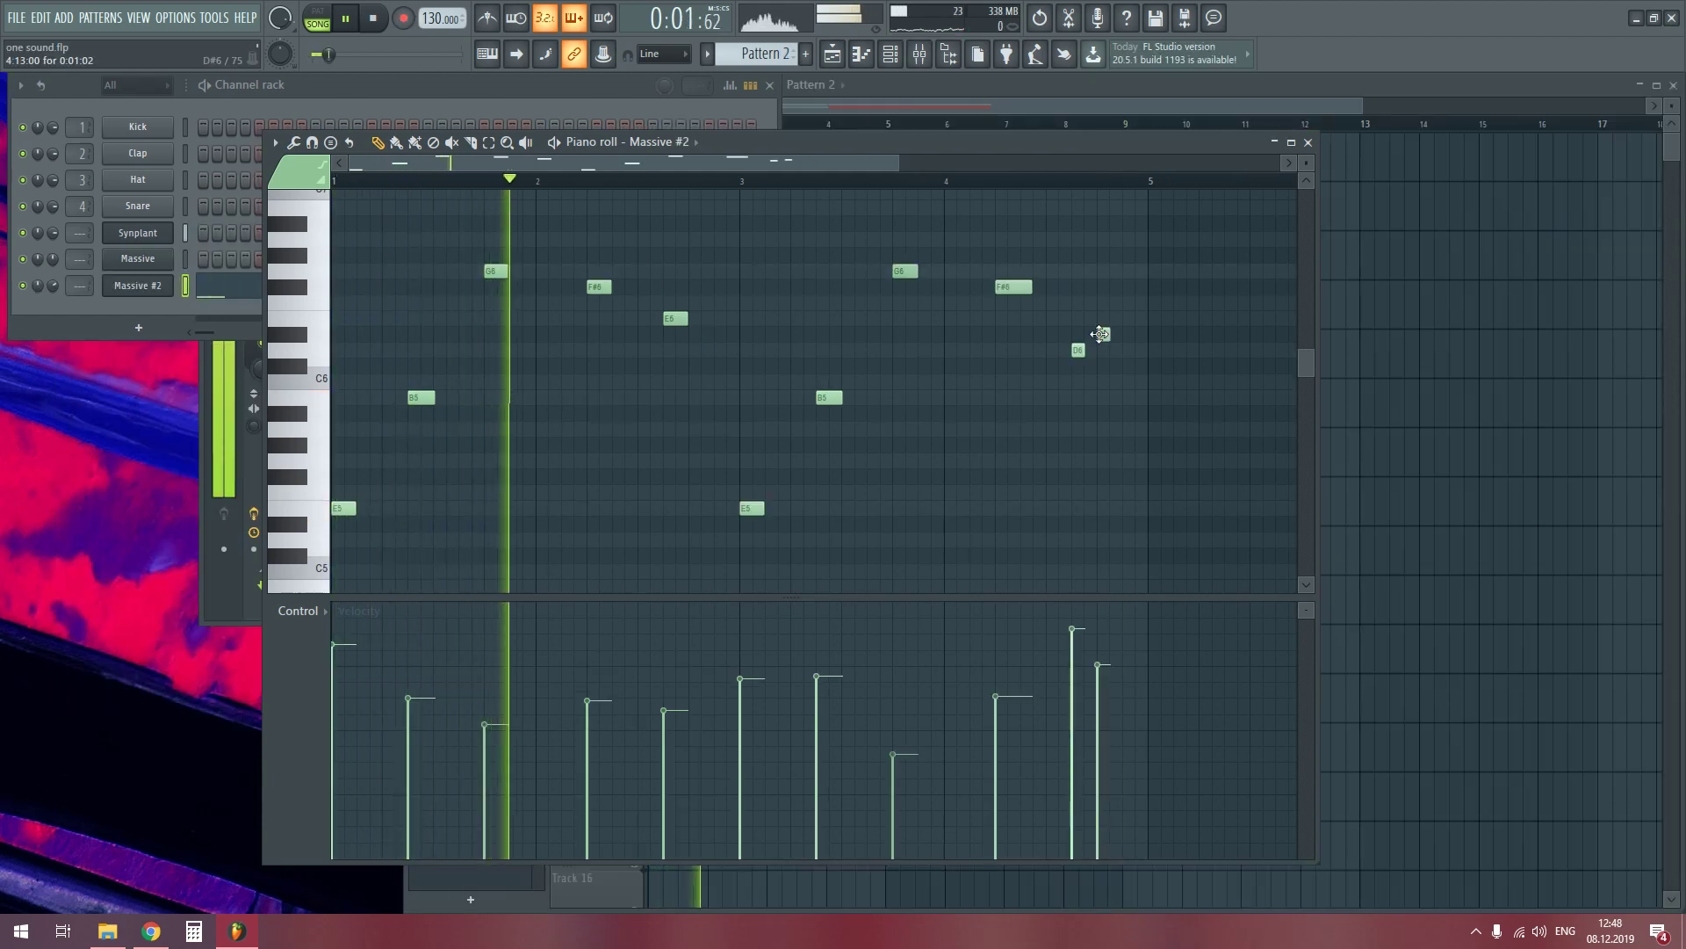
- Shift the final D#6 note of the Massive #2 melody to step 15 of bar 4 and delete it
left_click_drag(1100, 334, 1125, 334)
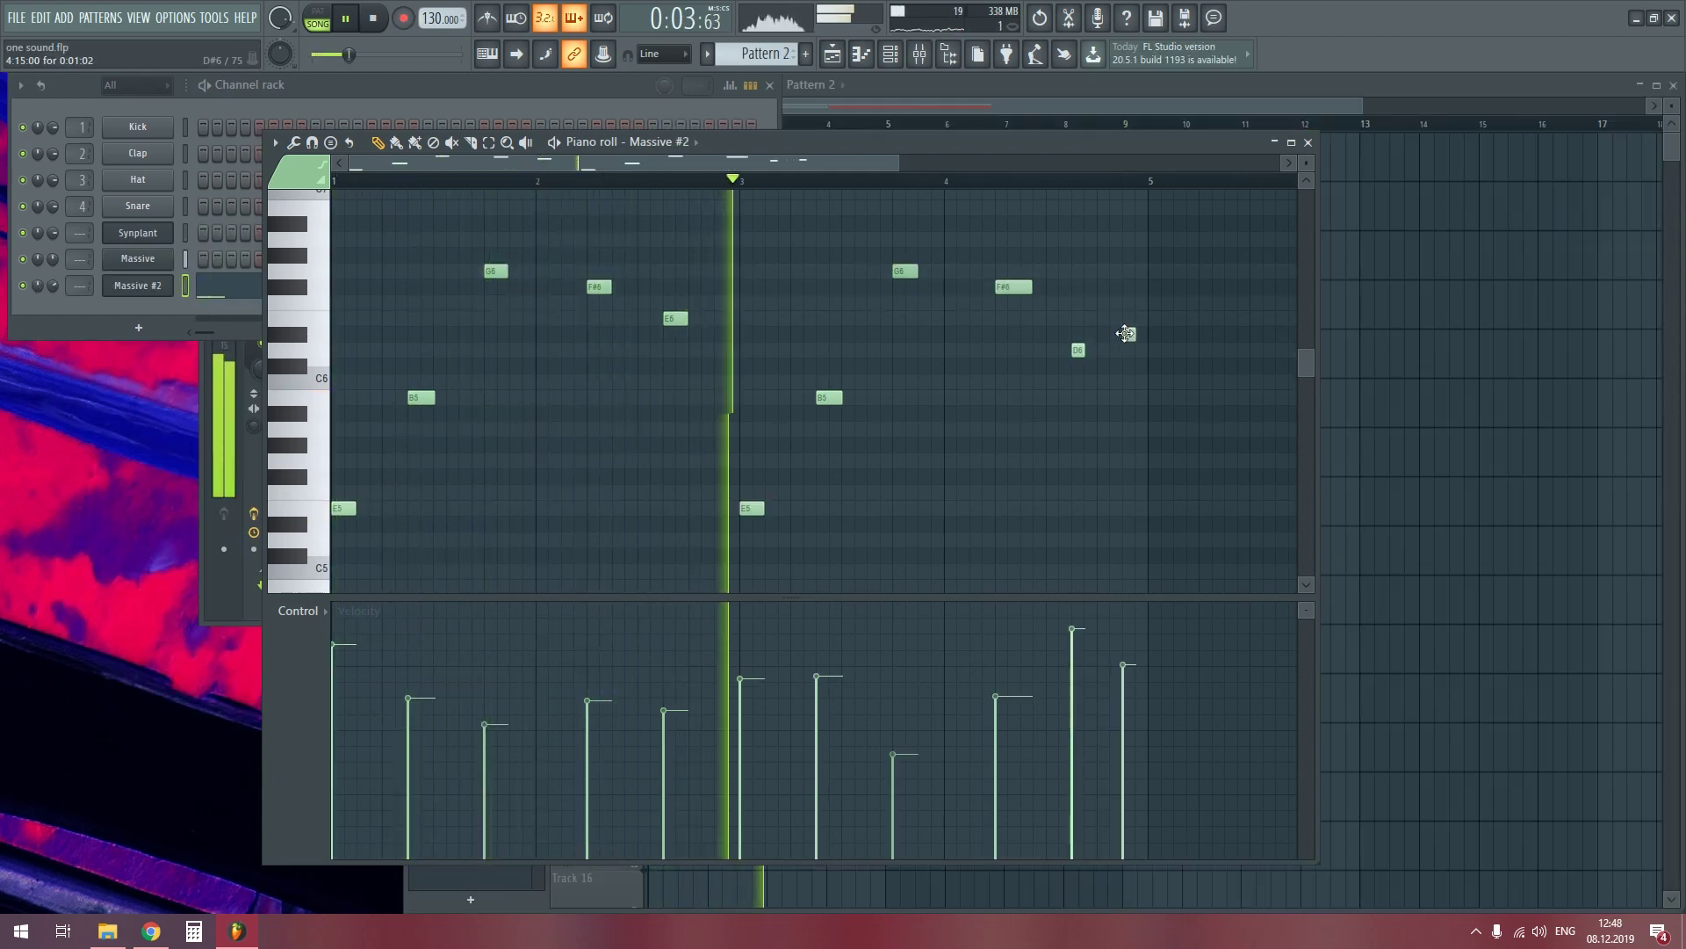
right_click(1125, 333)
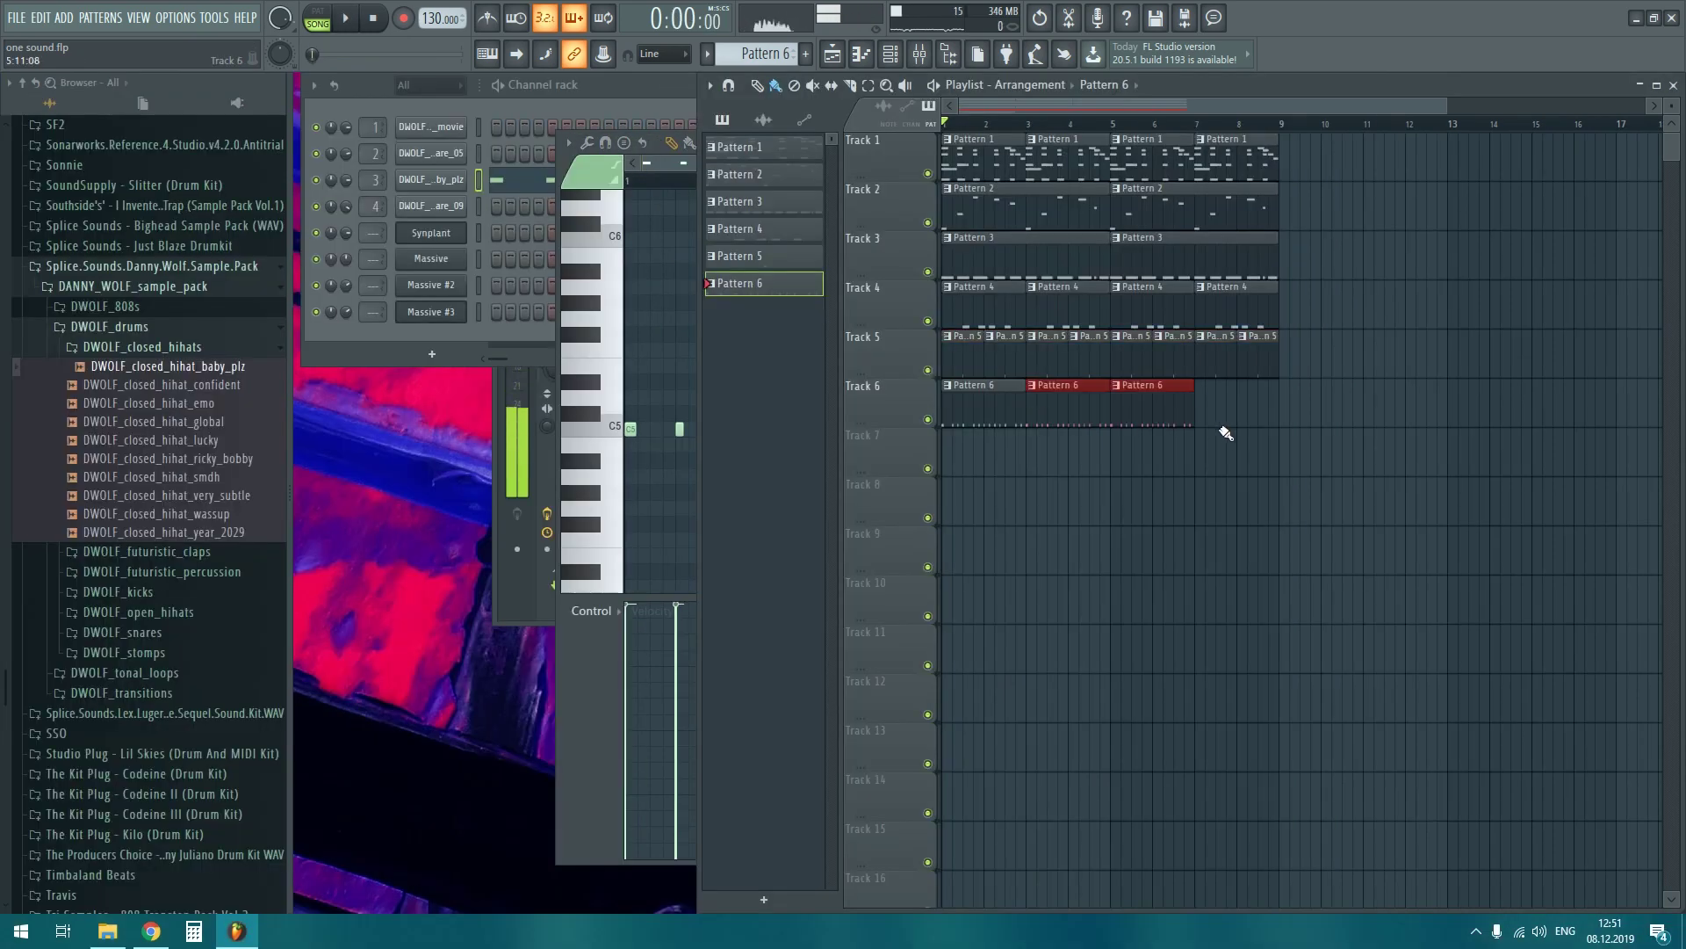
- Place another Pattern 6 clip at bar 7 on Track 6 and play the arrangement
left_click(1224, 426)
key("space")
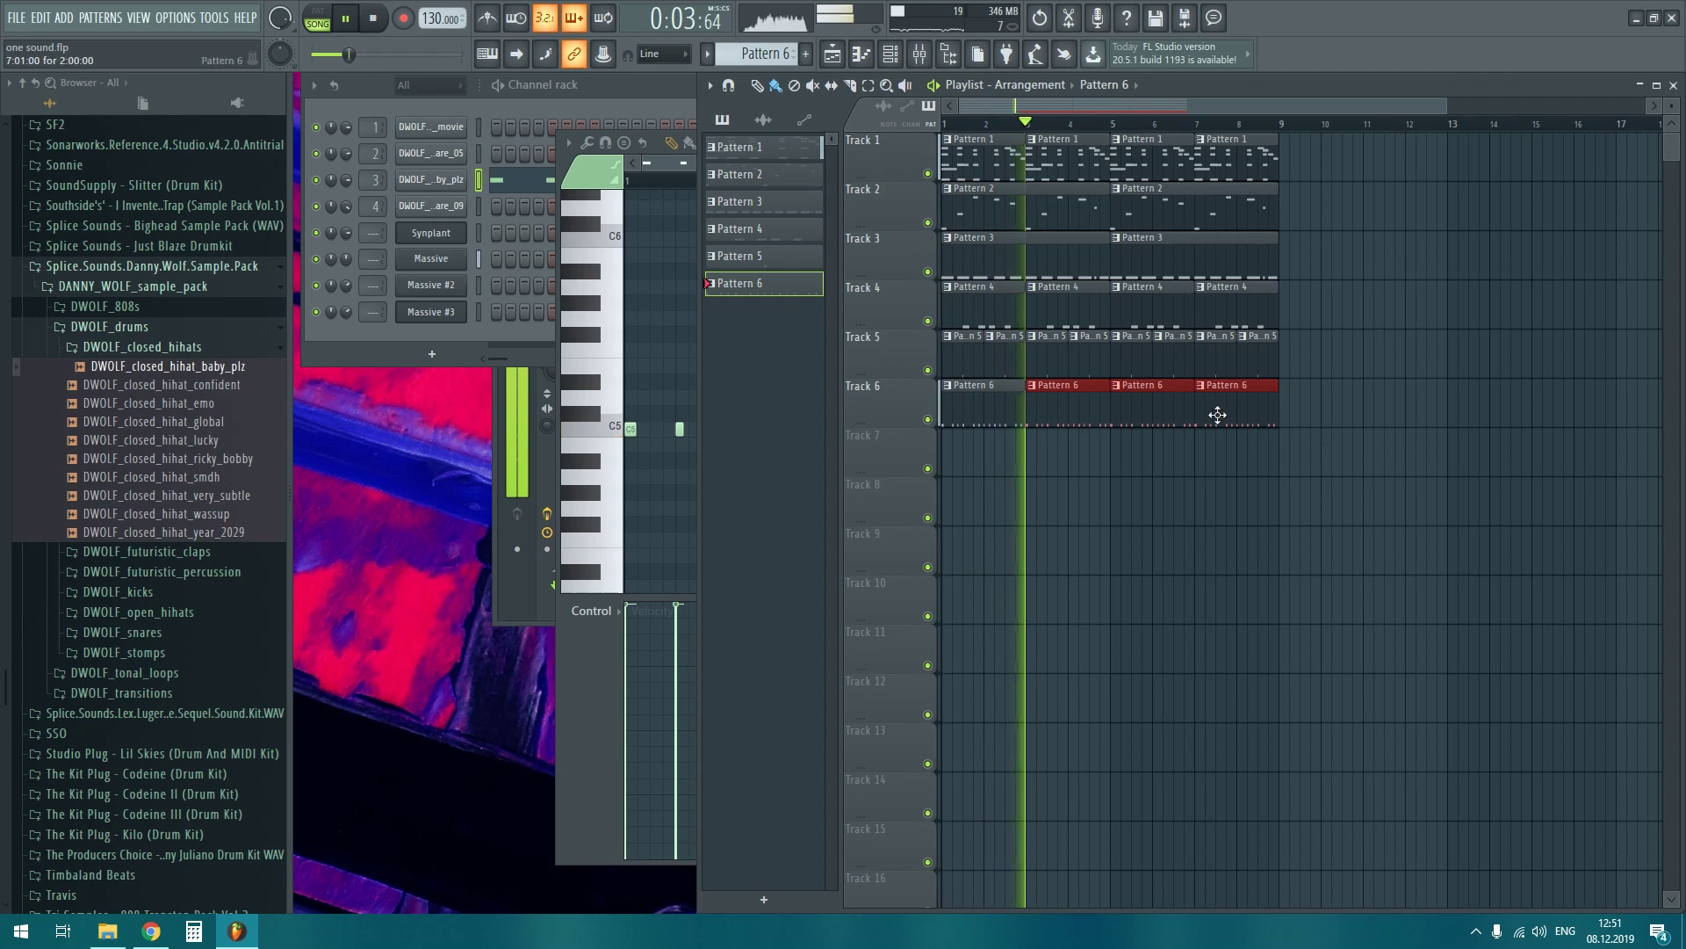
- Chop the last two closed hi-hat notes of bar 2 with the arpeggiator and ramp their velocities upward
right_click(659, 350)
left_click_drag(1012, 438, 1033, 429)
key("alt+a")
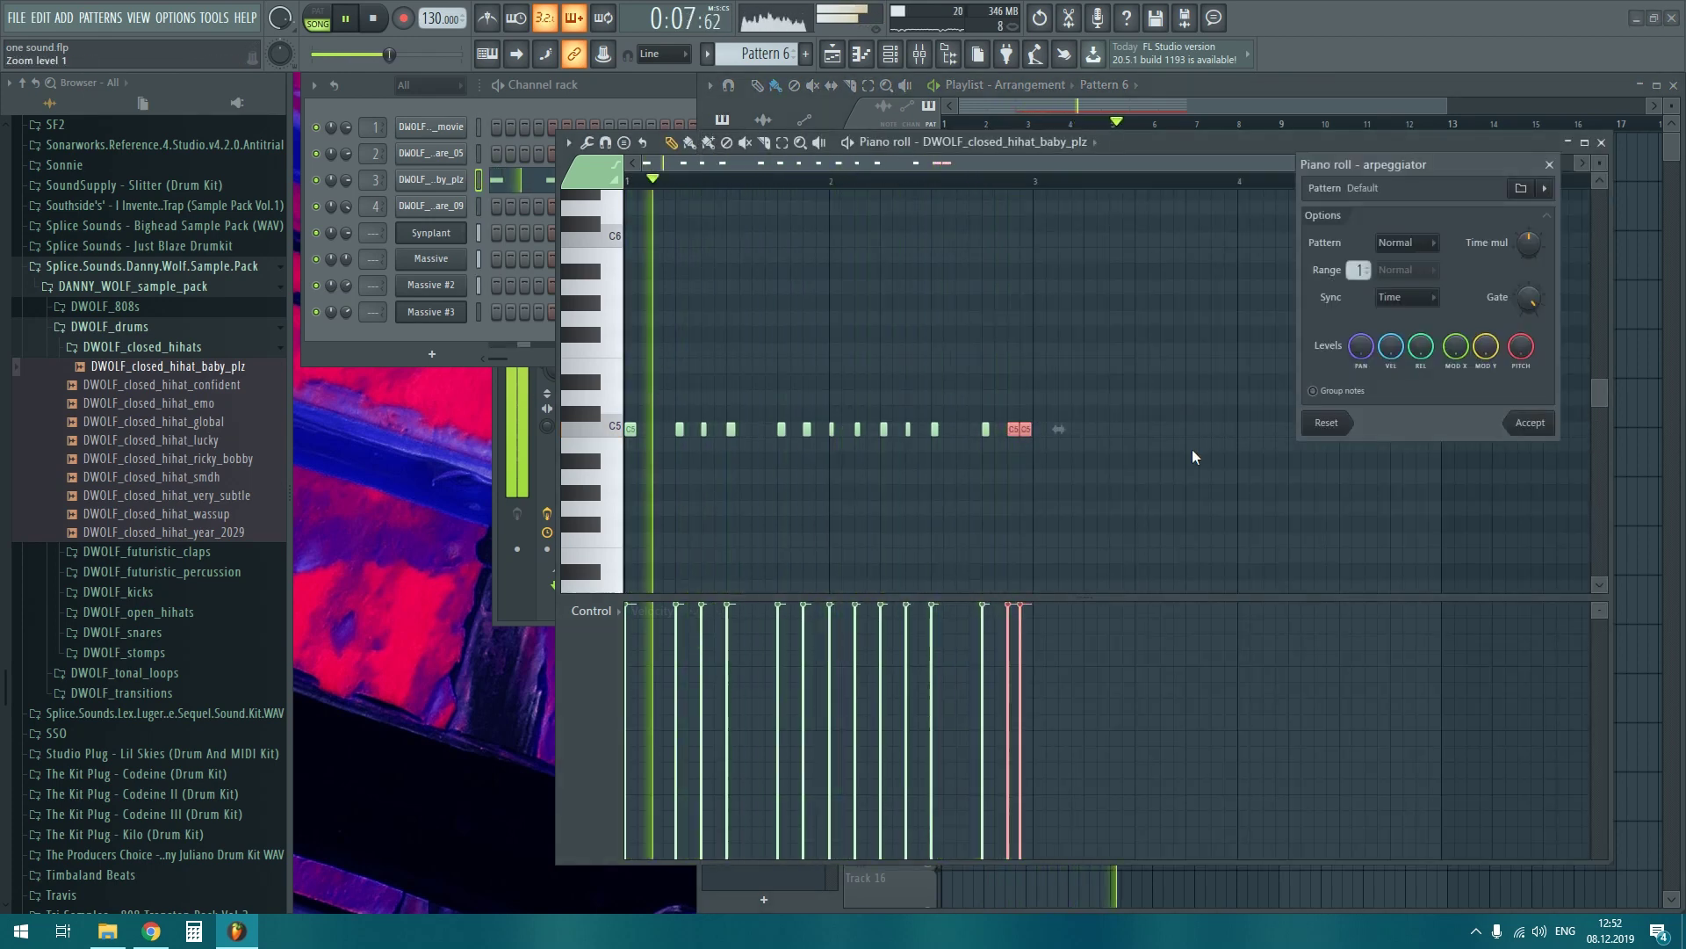
left_click(1531, 425)
left_click_drag(1012, 626, 1030, 617)
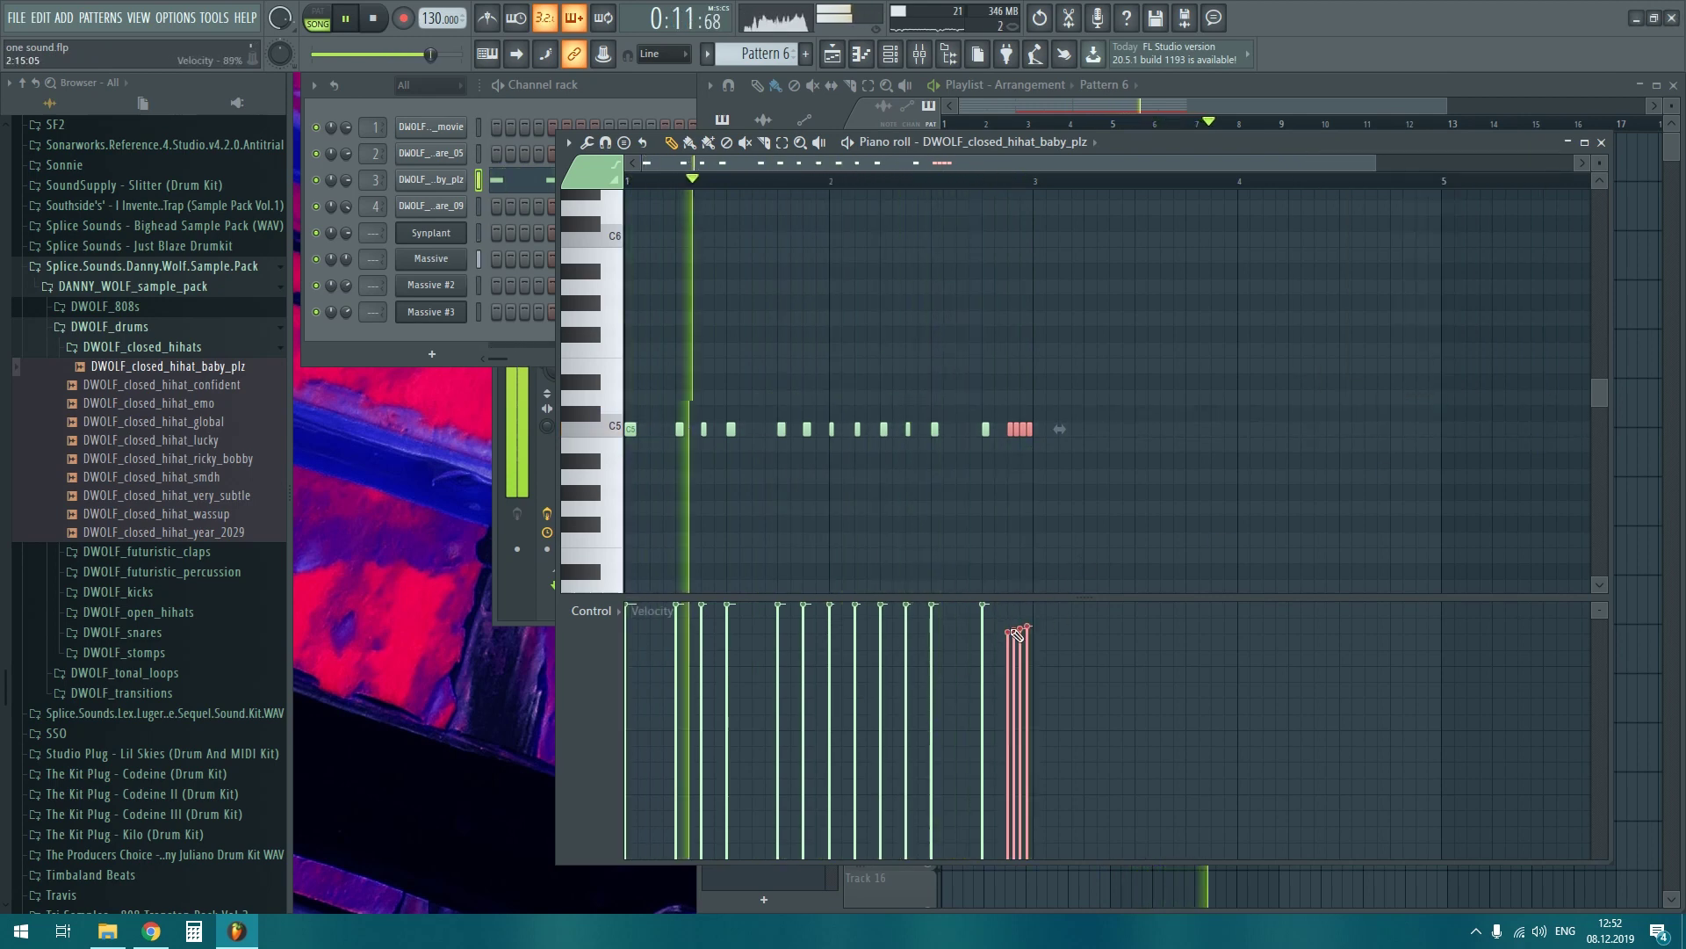
left_click(141, 346)
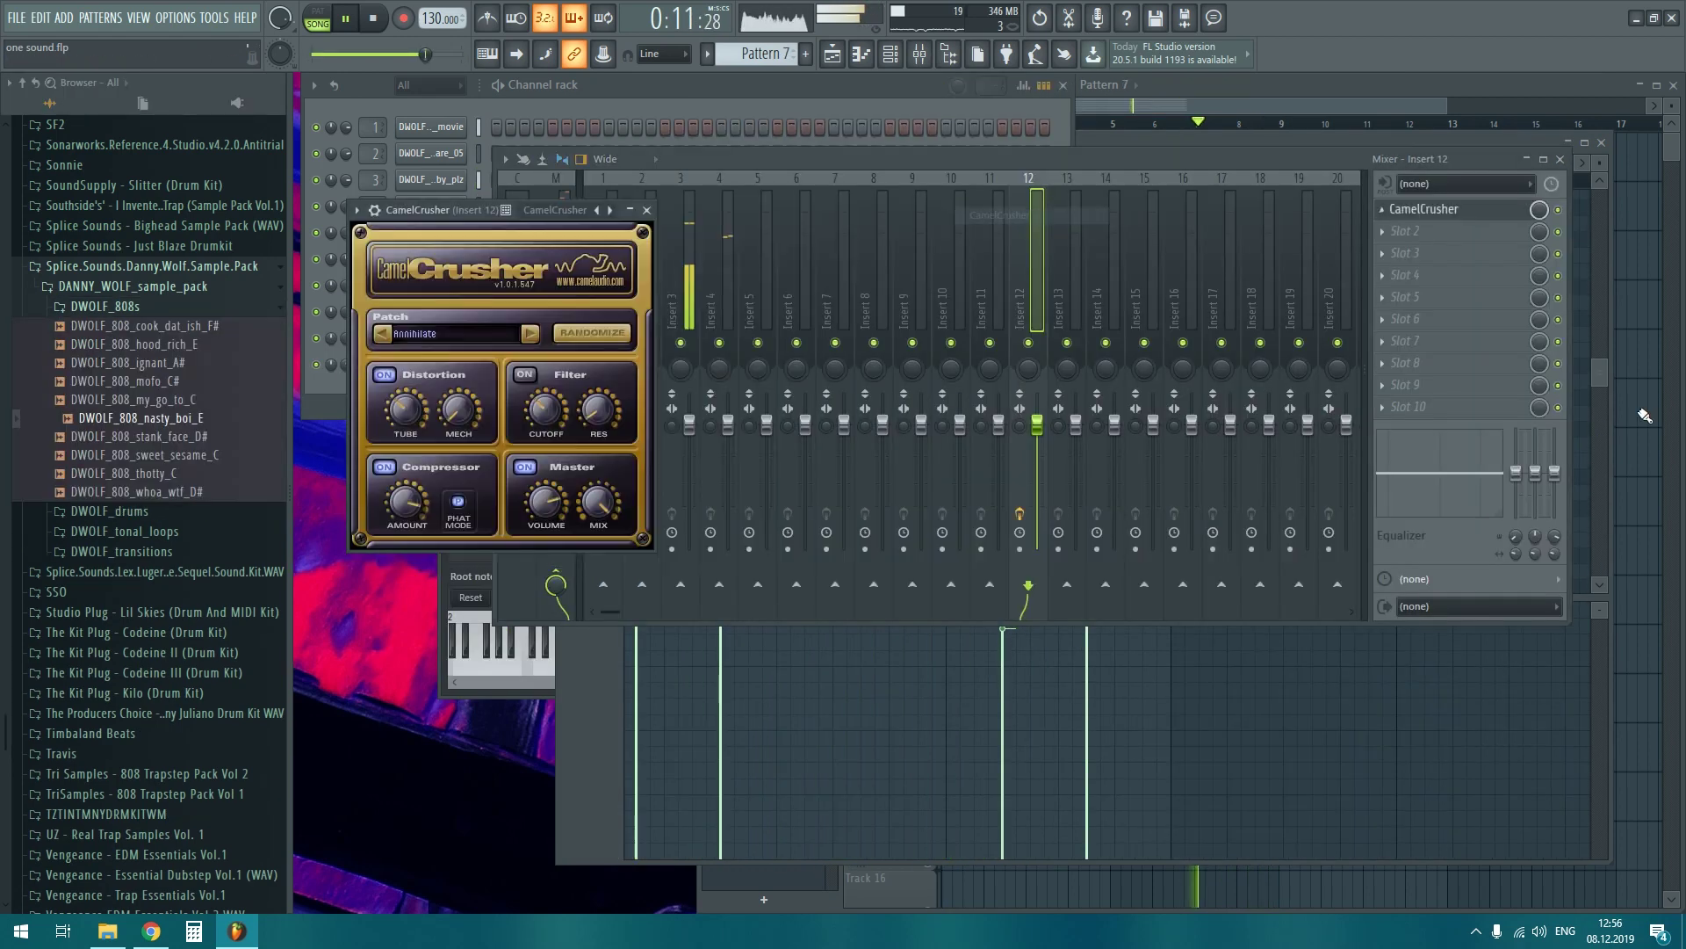
- Place a second Pattern 7 clip at bar 5 on Track 7 and play the arrangement
left_click(1644, 416)
key("space")
key("space")
left_click(1137, 453)
left_click_drag(1191, 455, 1171, 455)
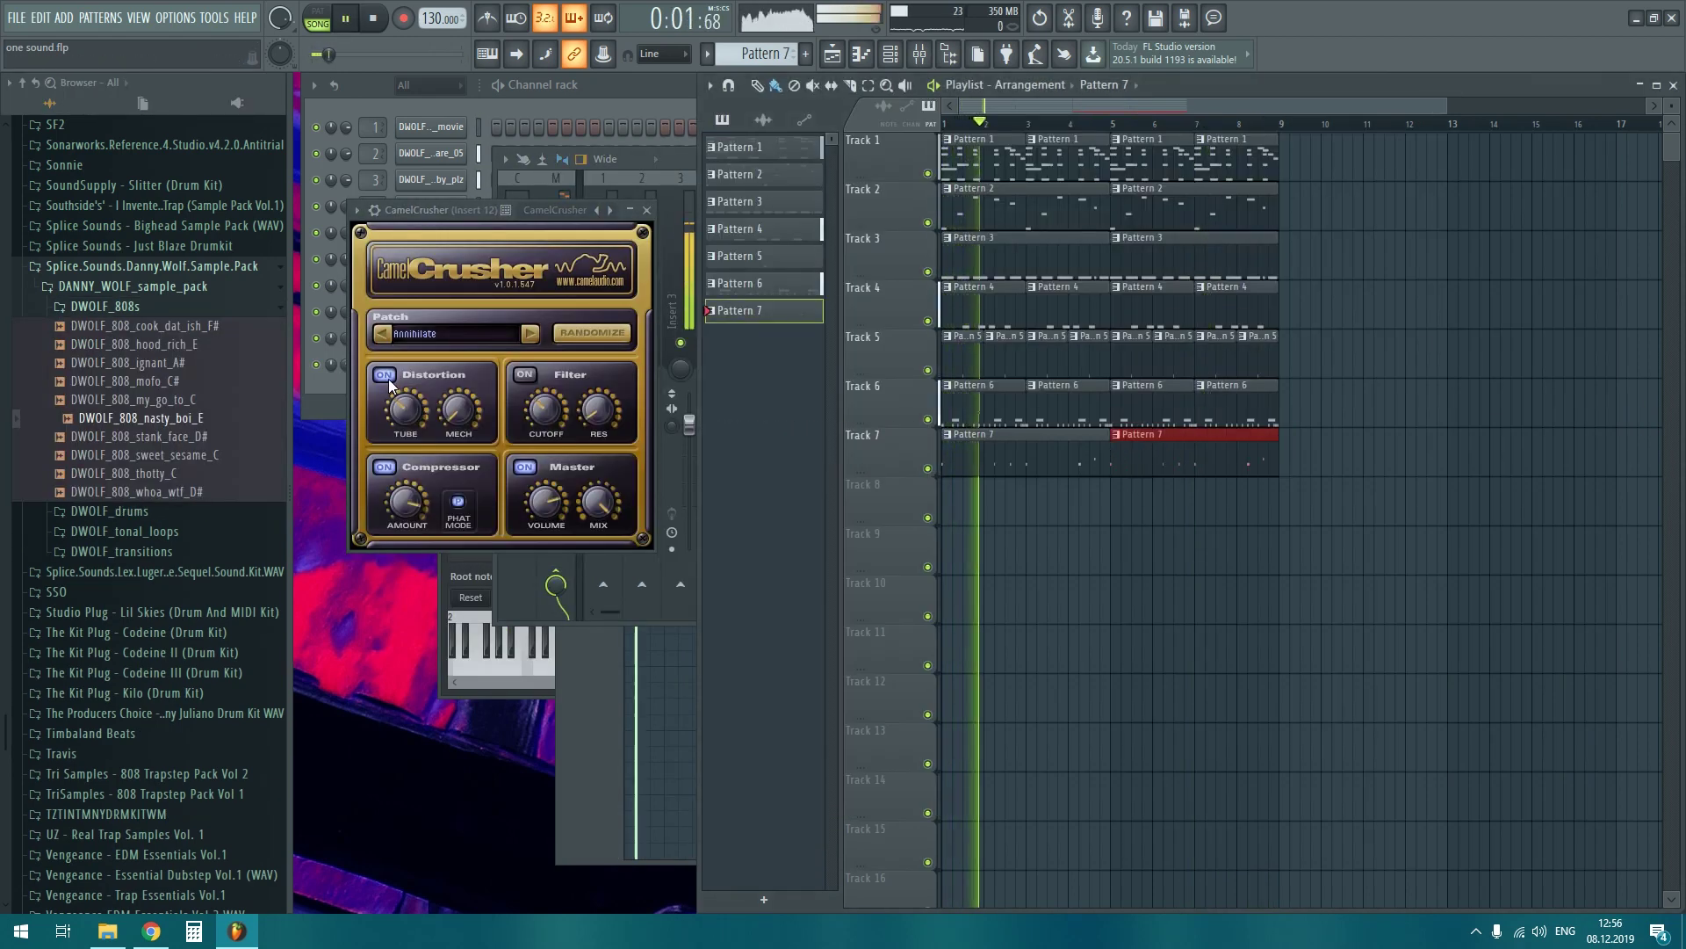
- Leave only the Filter and Master sections active in CamelCrusher and adjust the filter cutoff
left_click(529, 379)
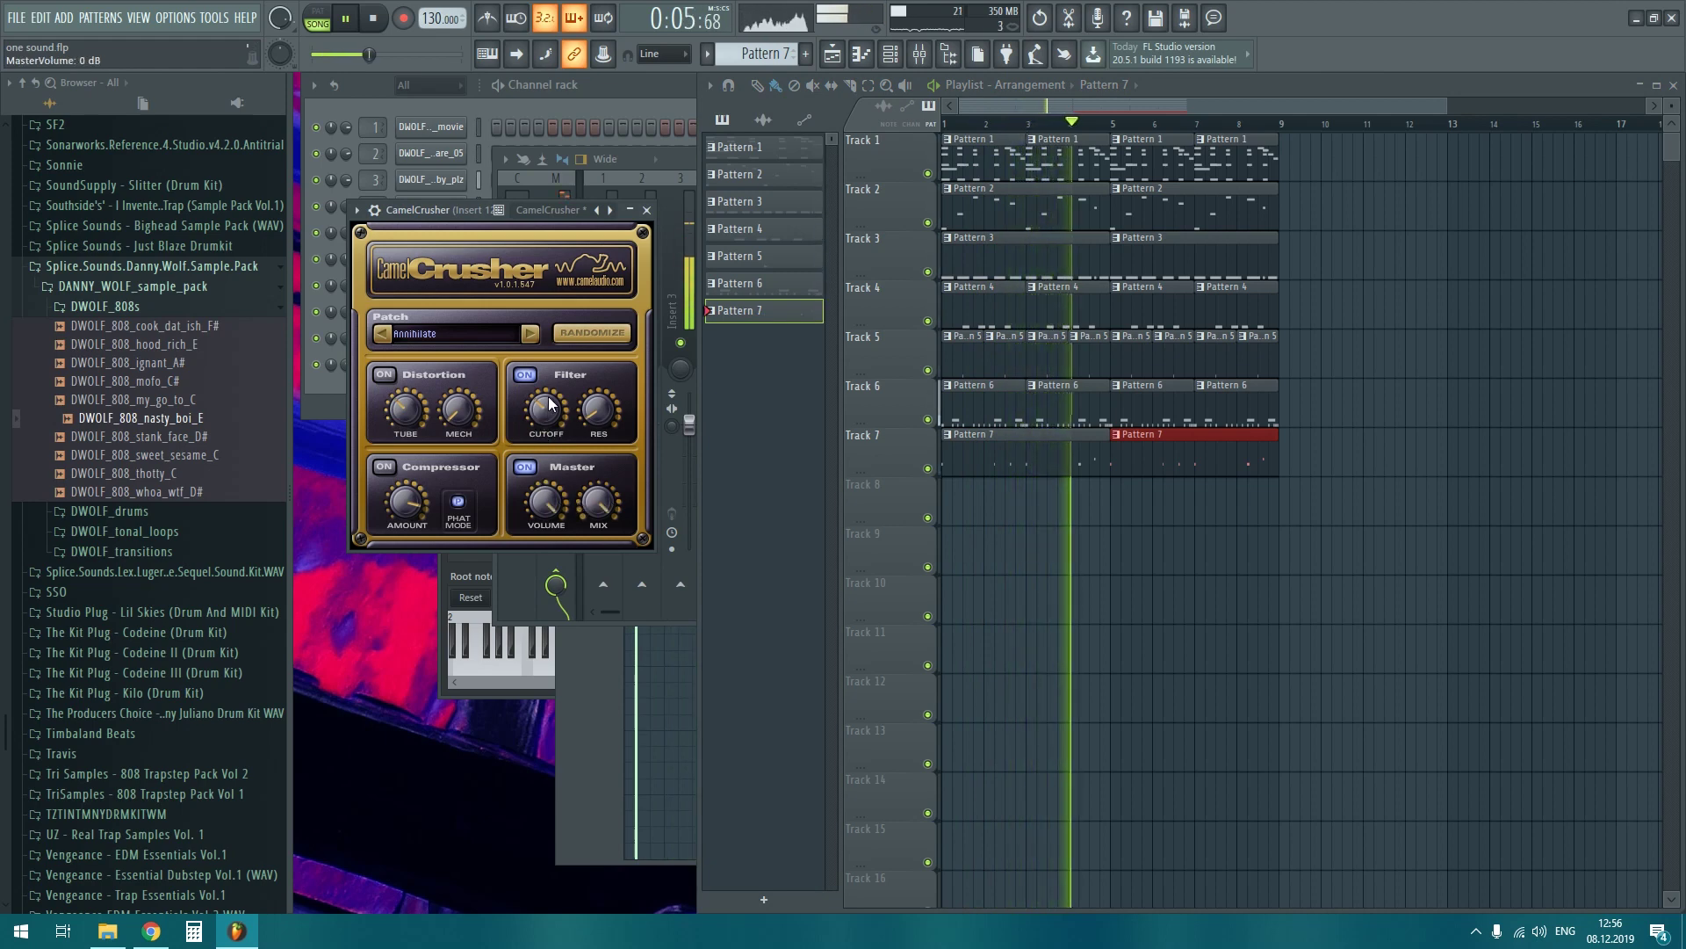
left_click_drag(528, 379, 533, 398)
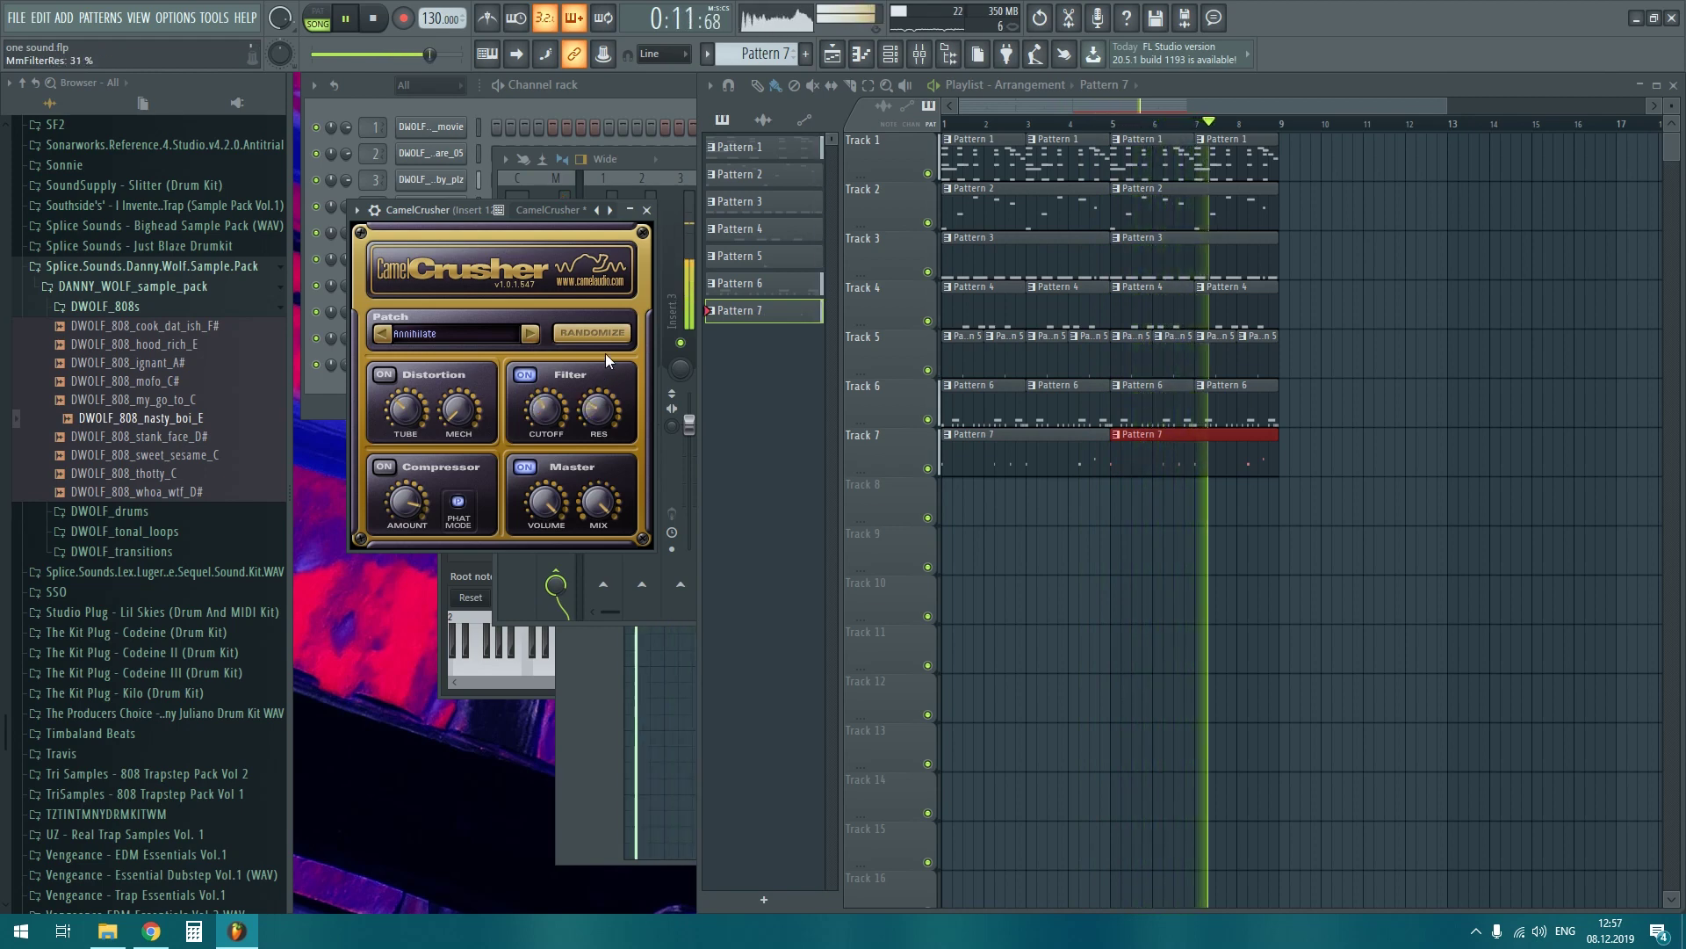
left_click_drag(541, 413, 541, 402)
- Assign the DWOLF_open_hihat channel to a mixer track and stop playback
key("F9")
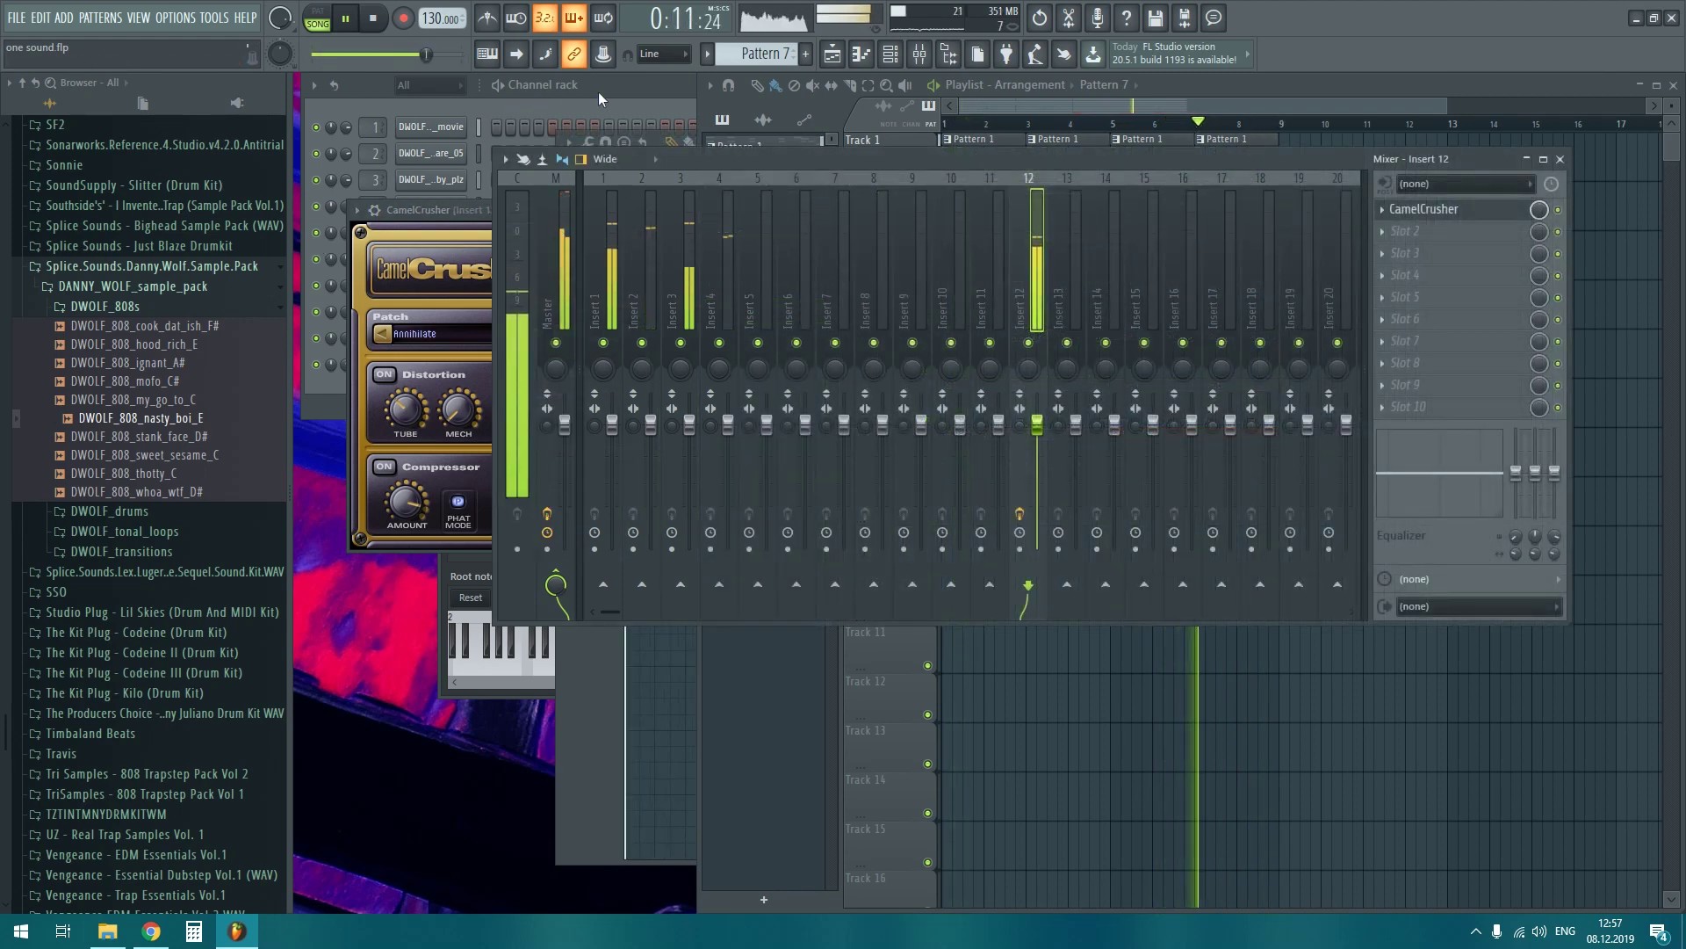
left_click(599, 95)
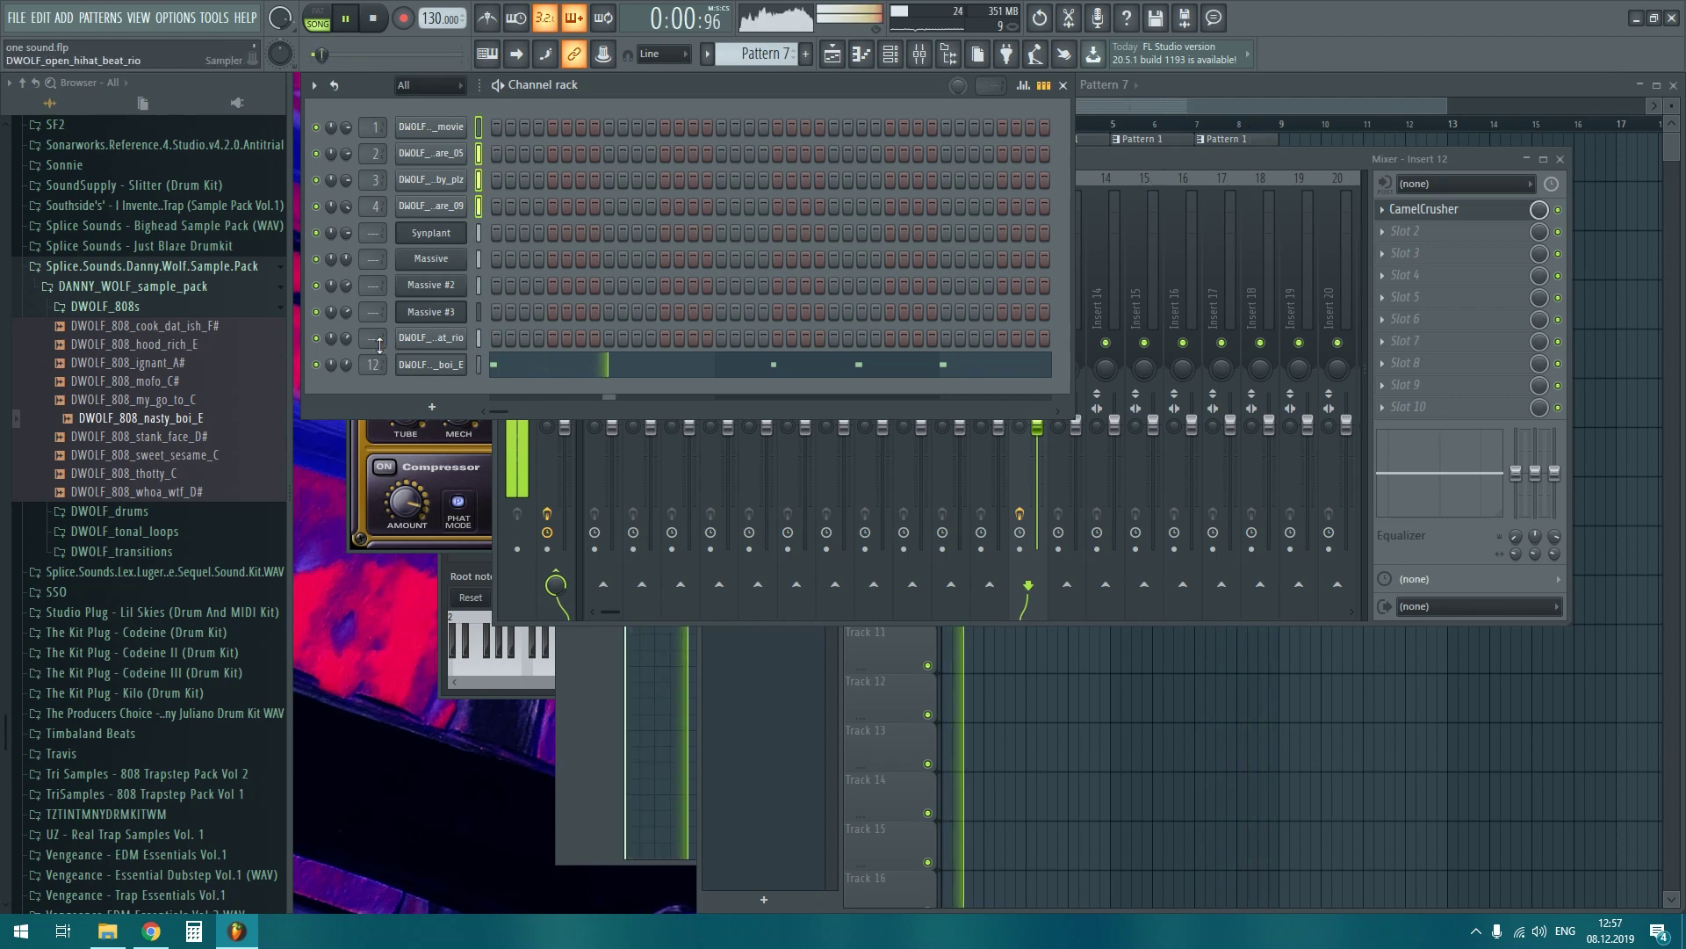
left_click(1096, 160)
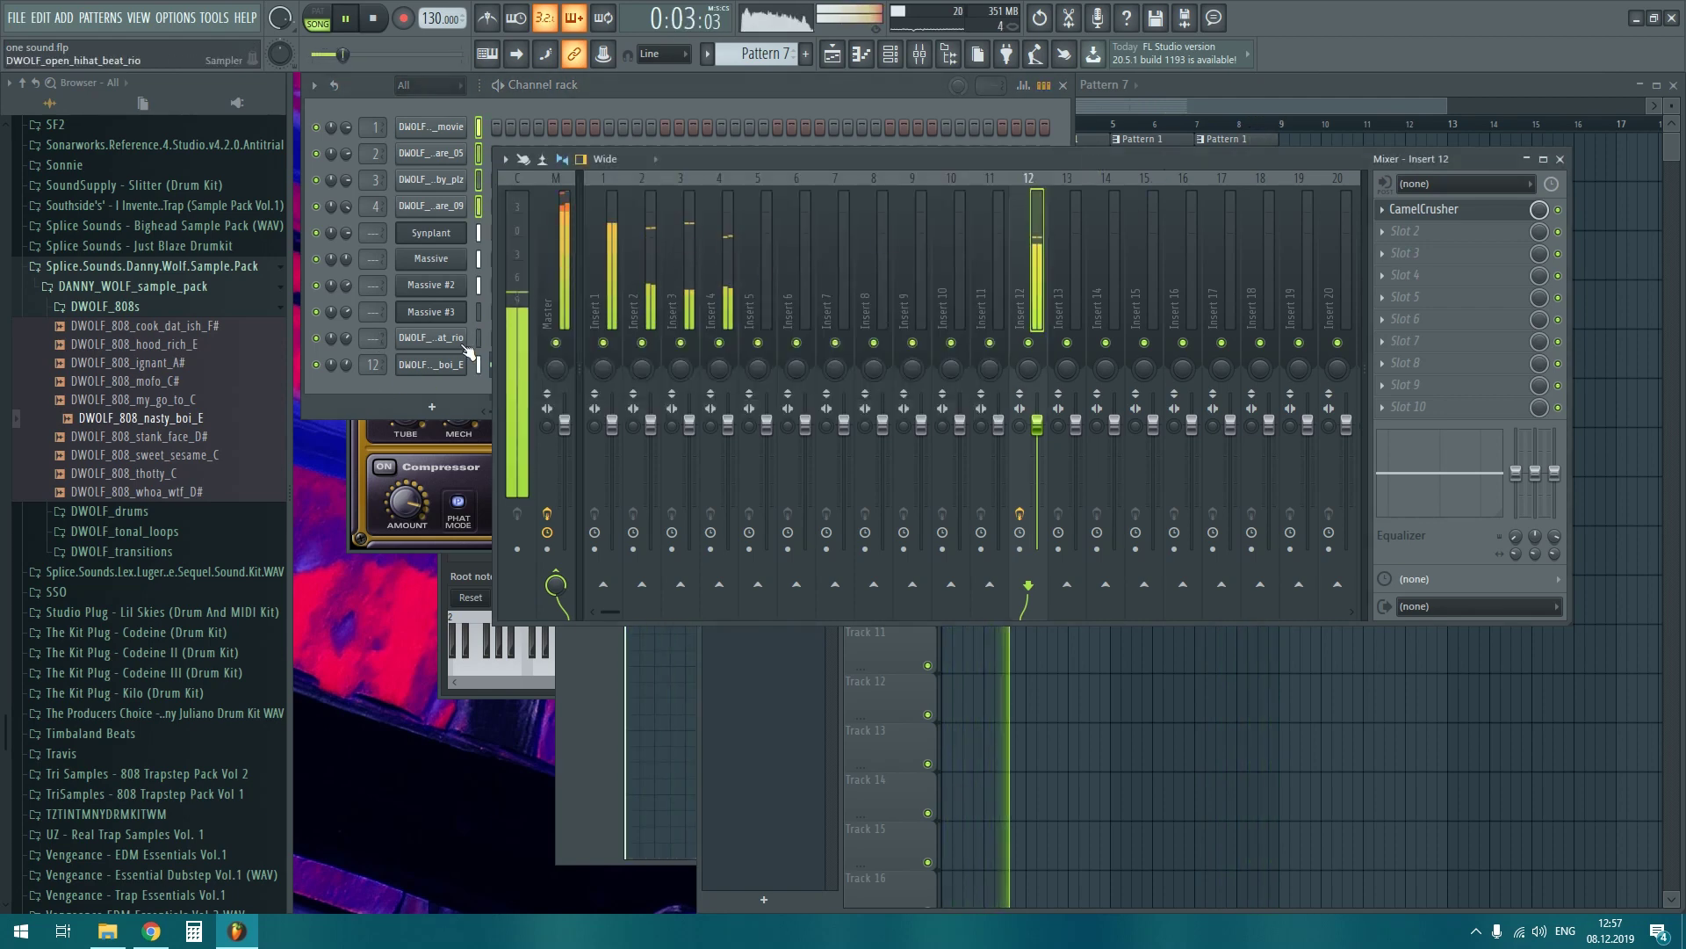
left_click_drag(372, 339, 372, 322)
key("space")
right_click(1404, 795)
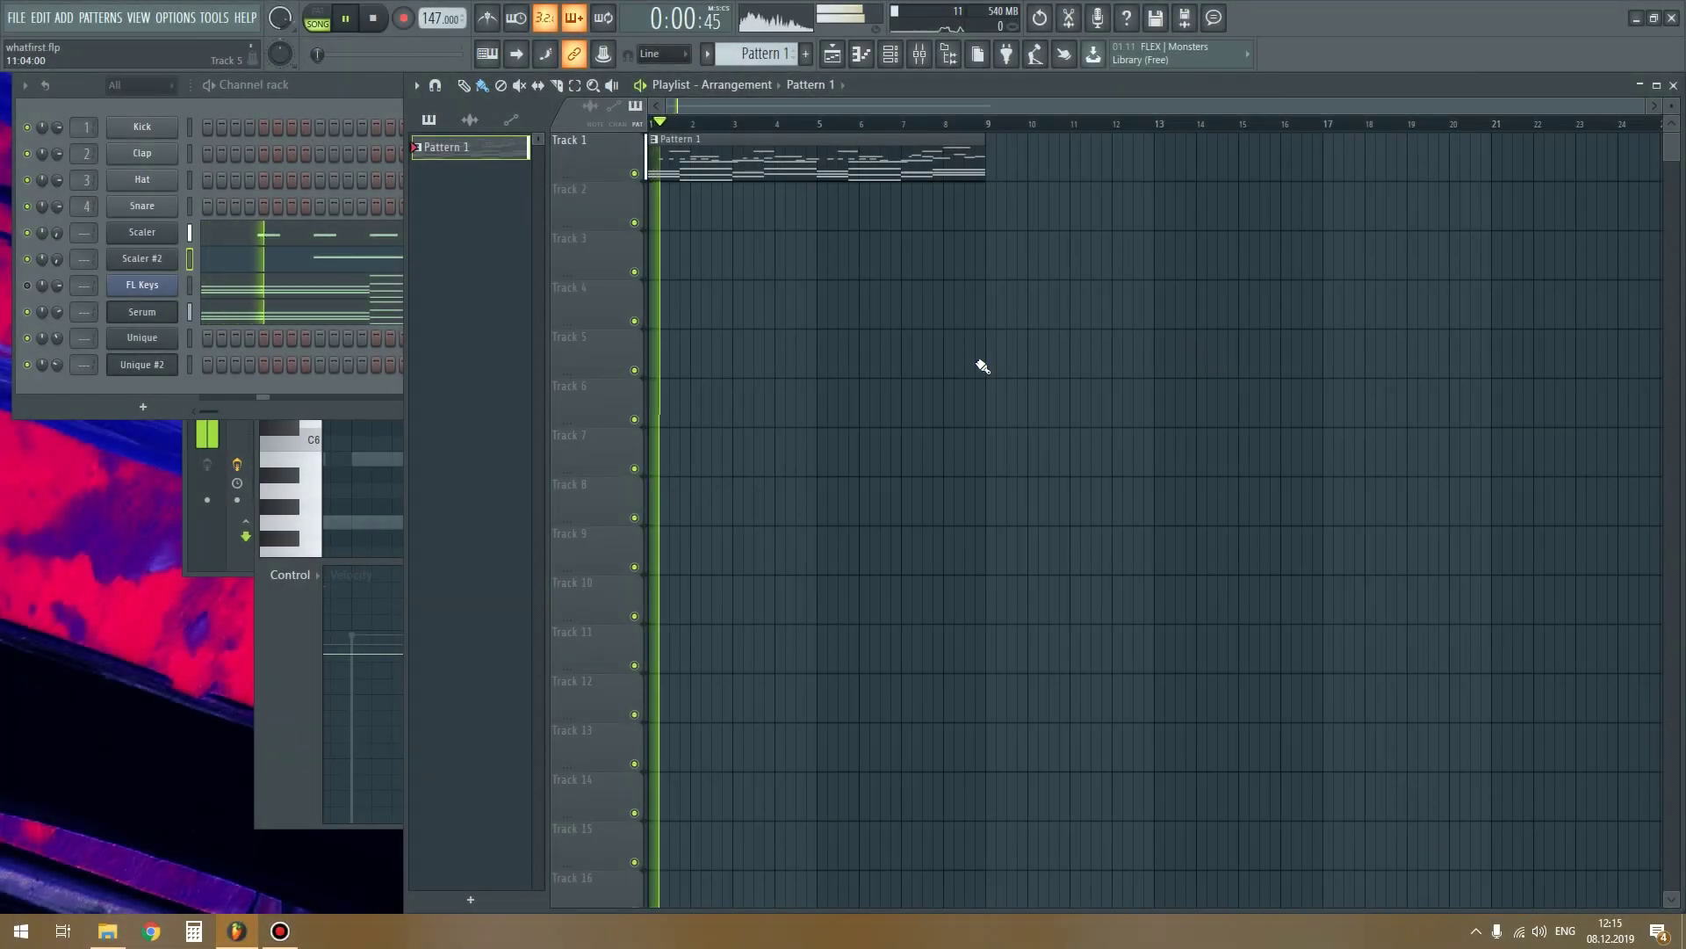
- Open the Serum and Unique instruments and move their windows clear of the channel rack
left_click(249, 391)
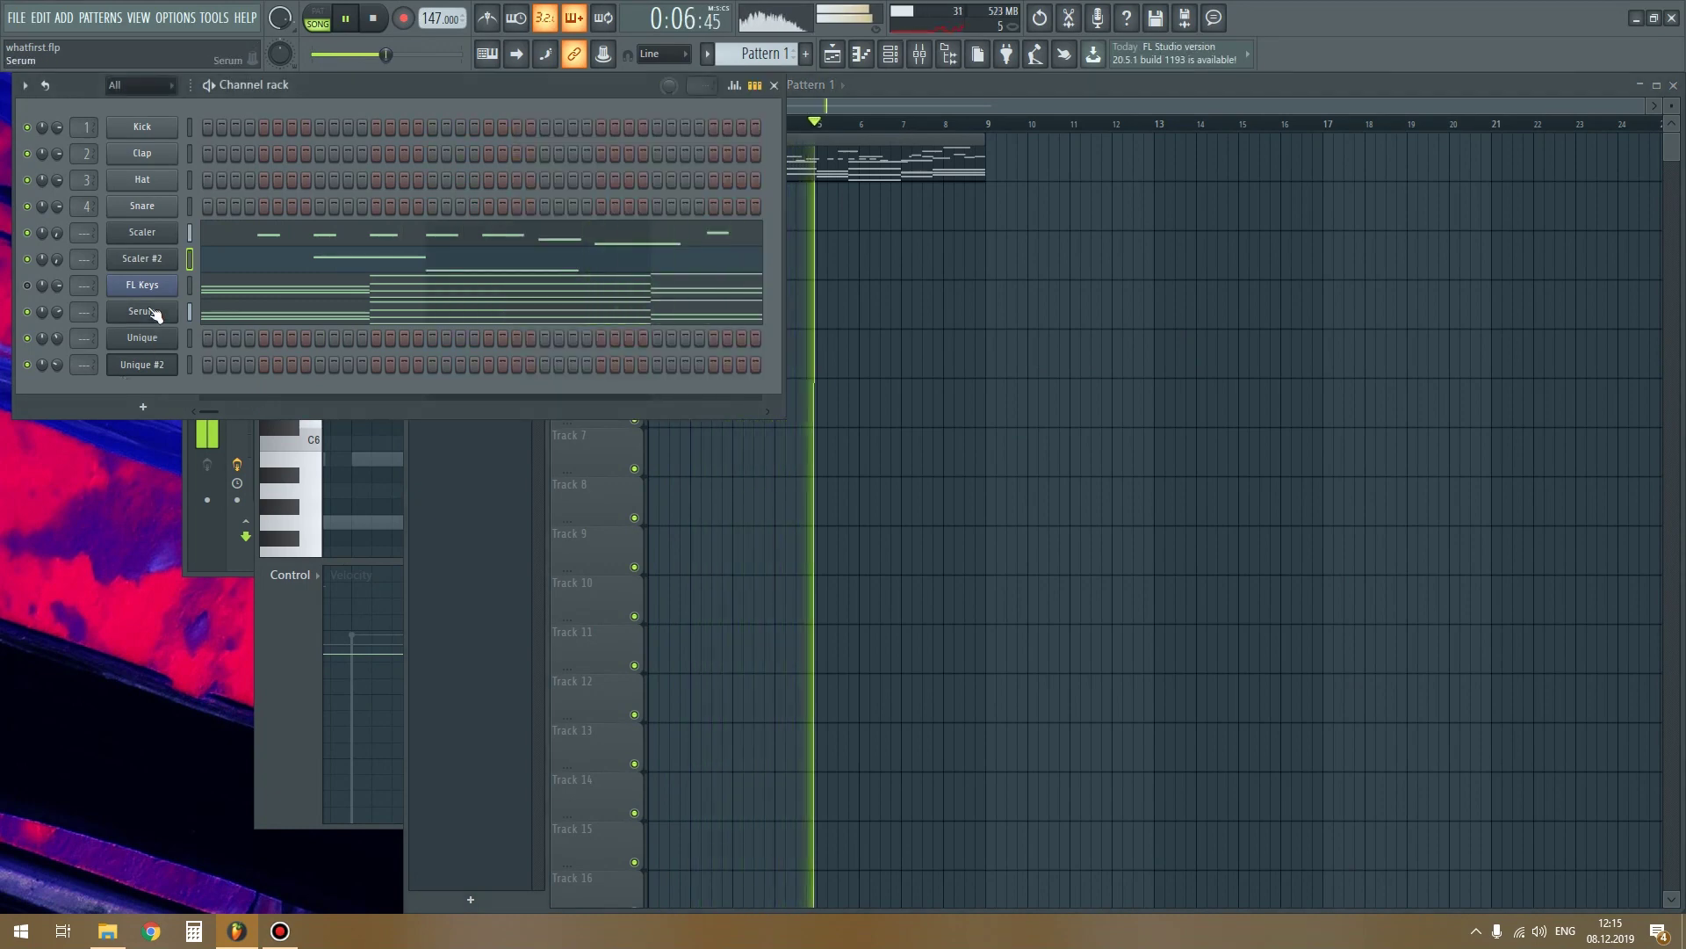
left_click(150, 313)
left_click_drag(841, 170, 1027, 136)
left_click(132, 343)
left_click_drag(746, 279, 1001, 387)
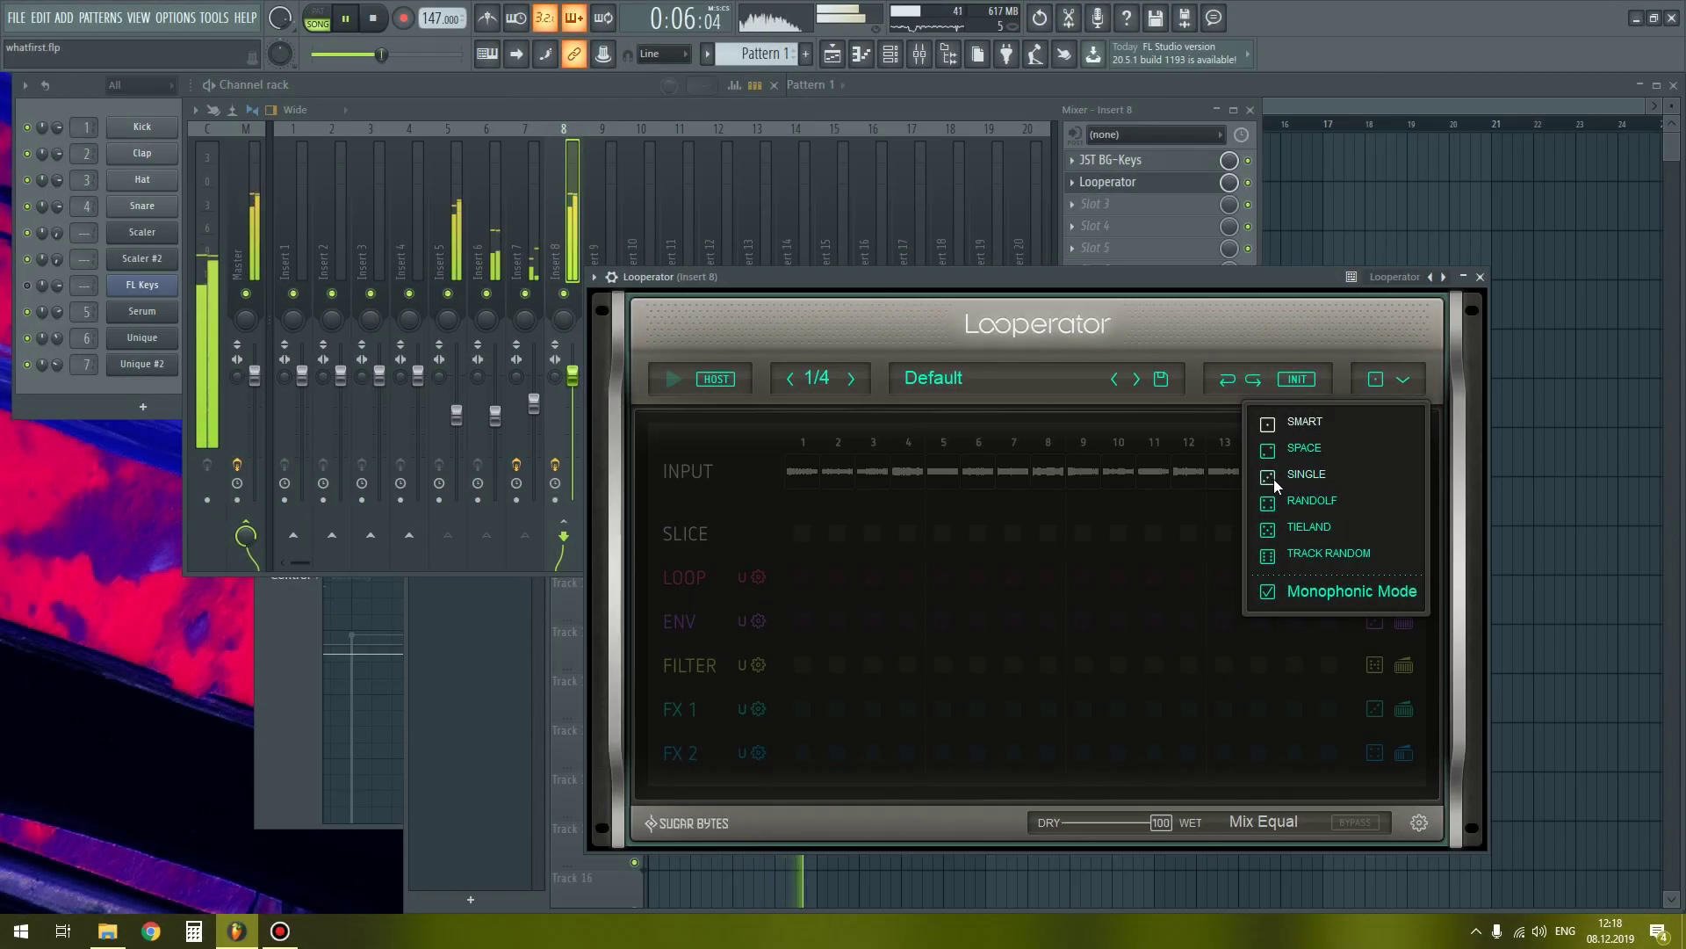
- Set Looperator's randomization mode to Single
left_click(1274, 477)
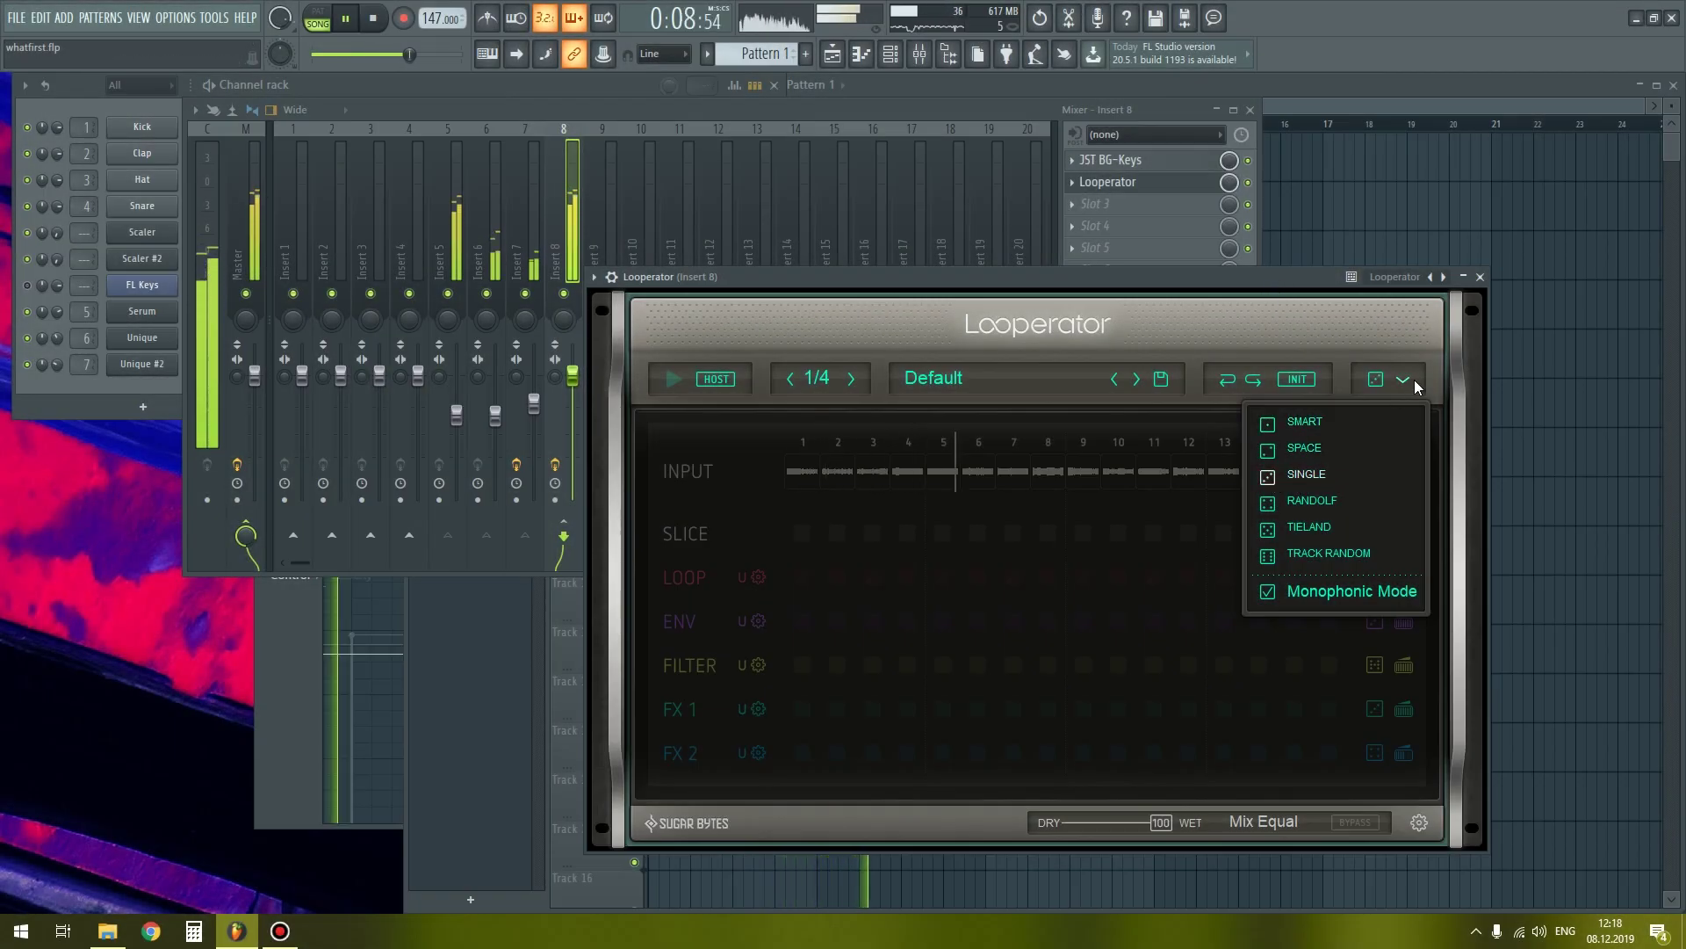
- Randomize the first Looperator's effect pattern on Insert 8 repeatedly during playback to audition different variations
left_click(1375, 382)
left_click(1376, 381)
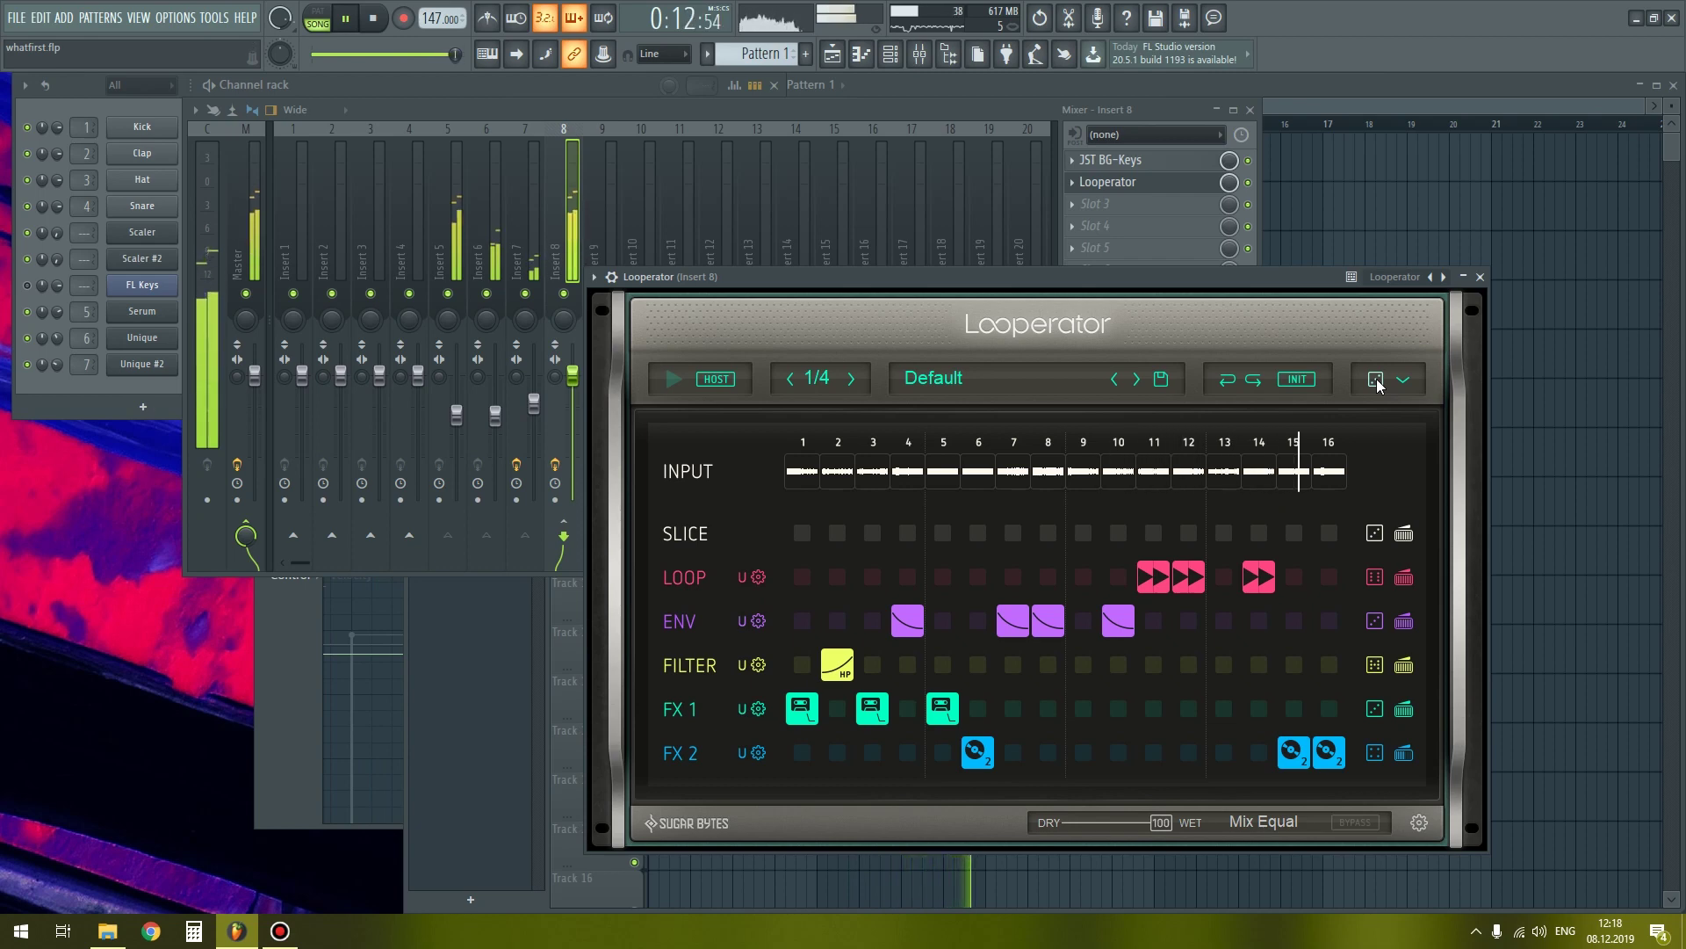
left_click(1375, 381)
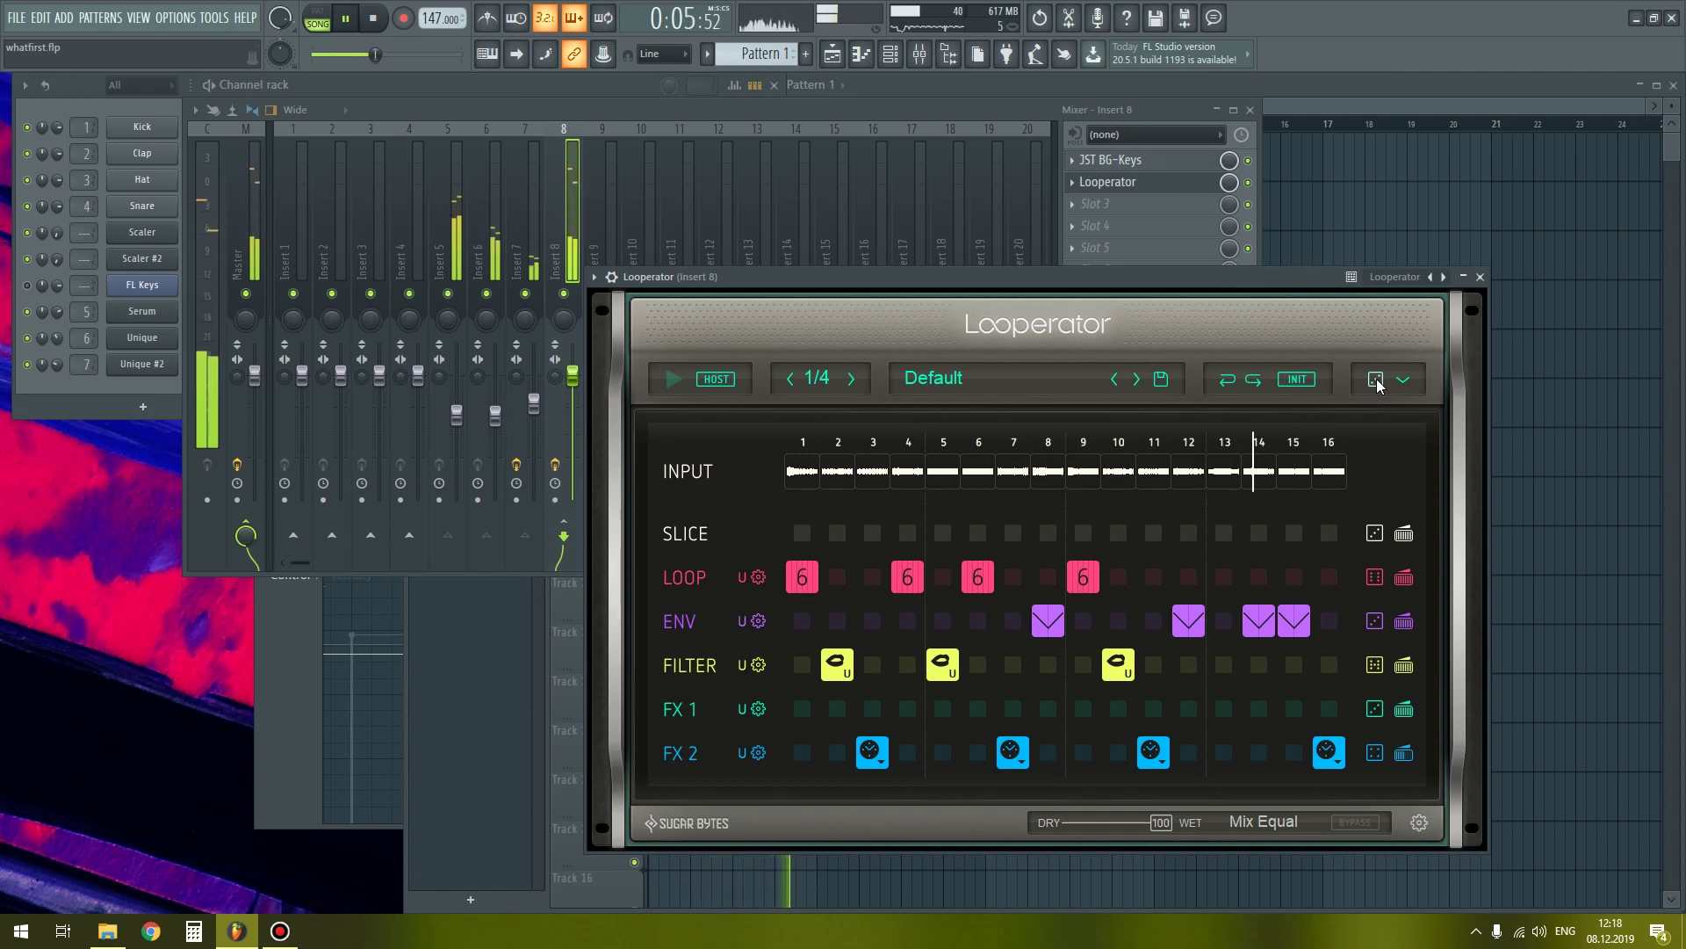
left_click(1376, 381)
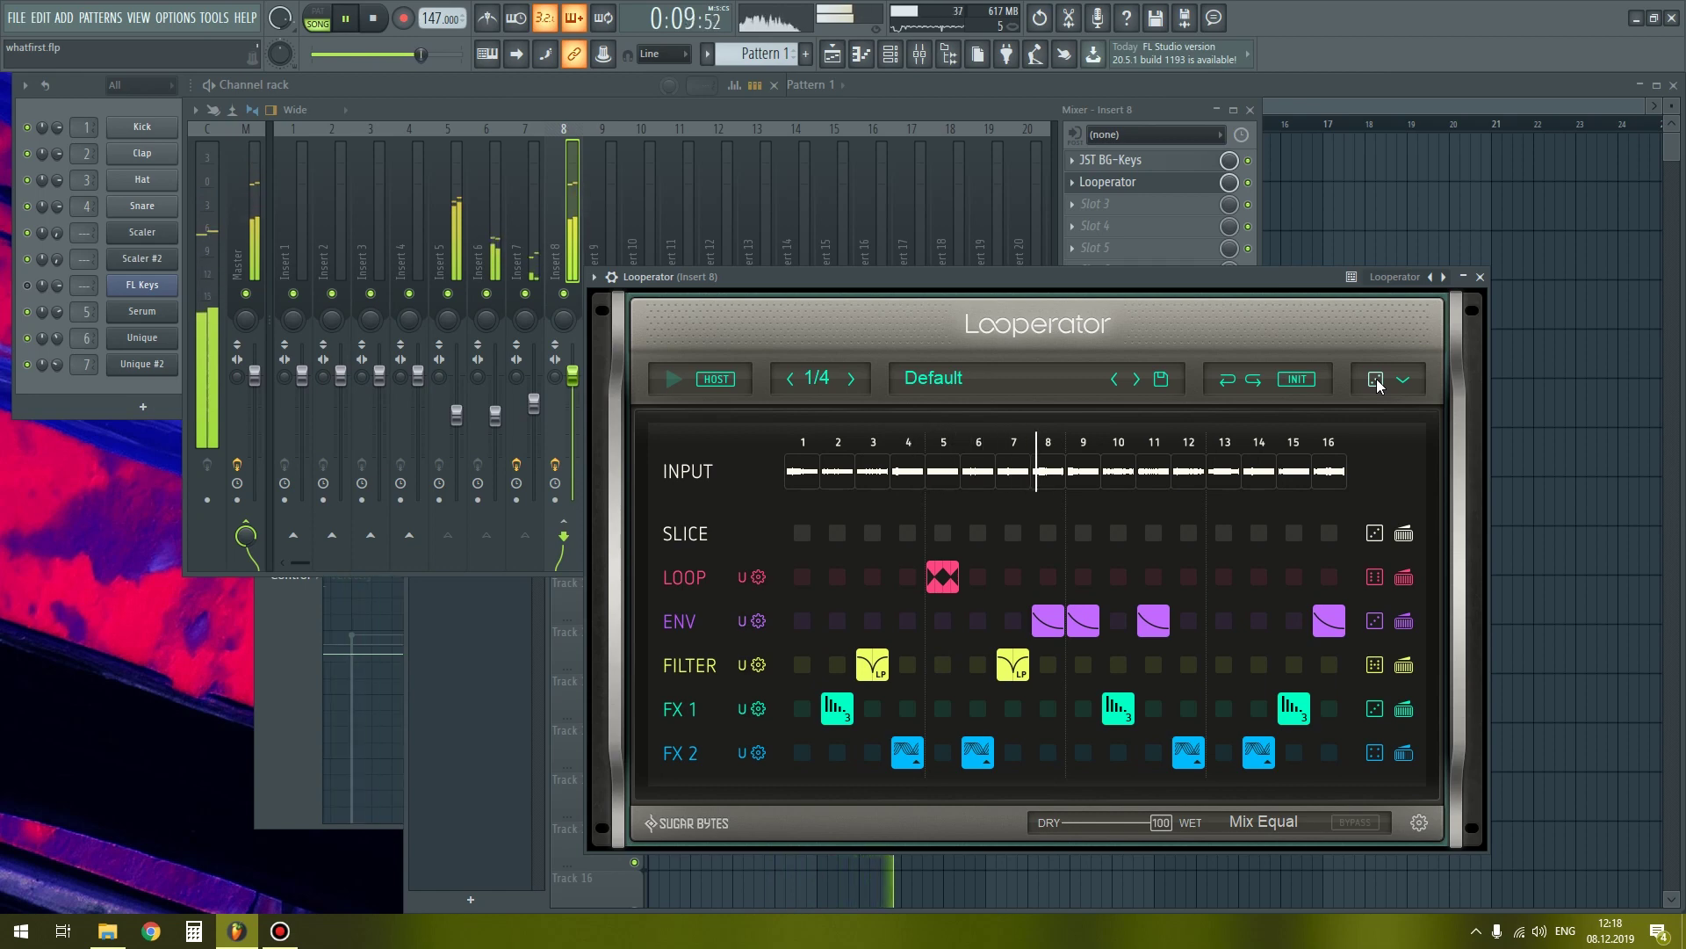
left_click(1375, 381)
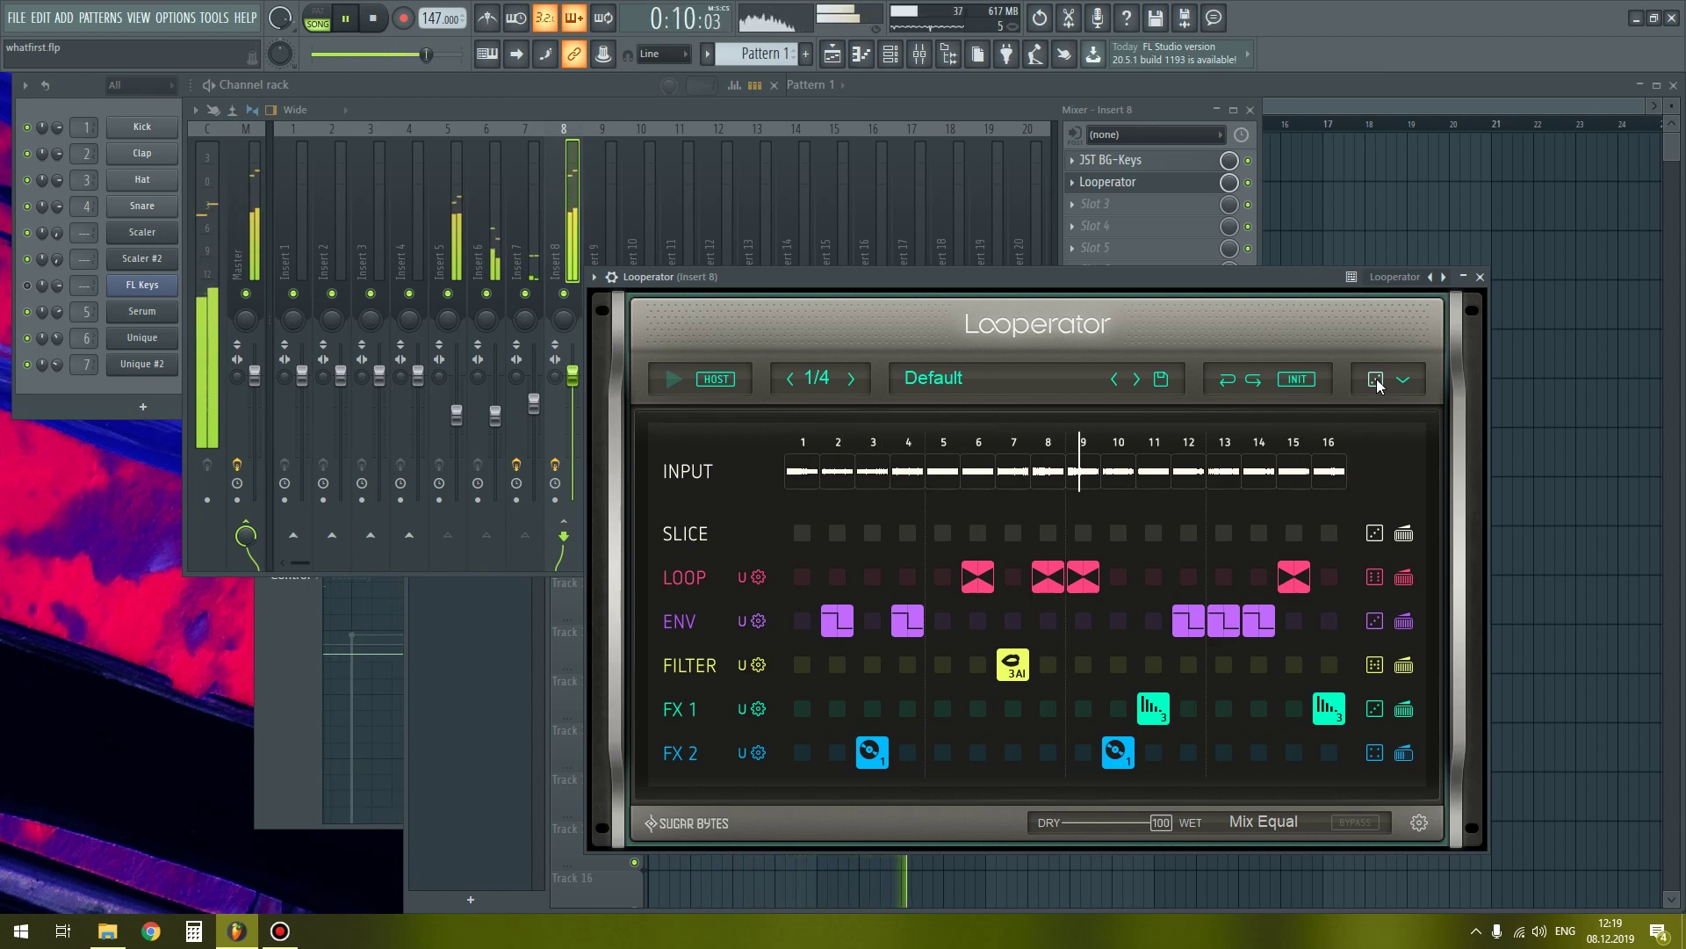
left_click(1376, 383)
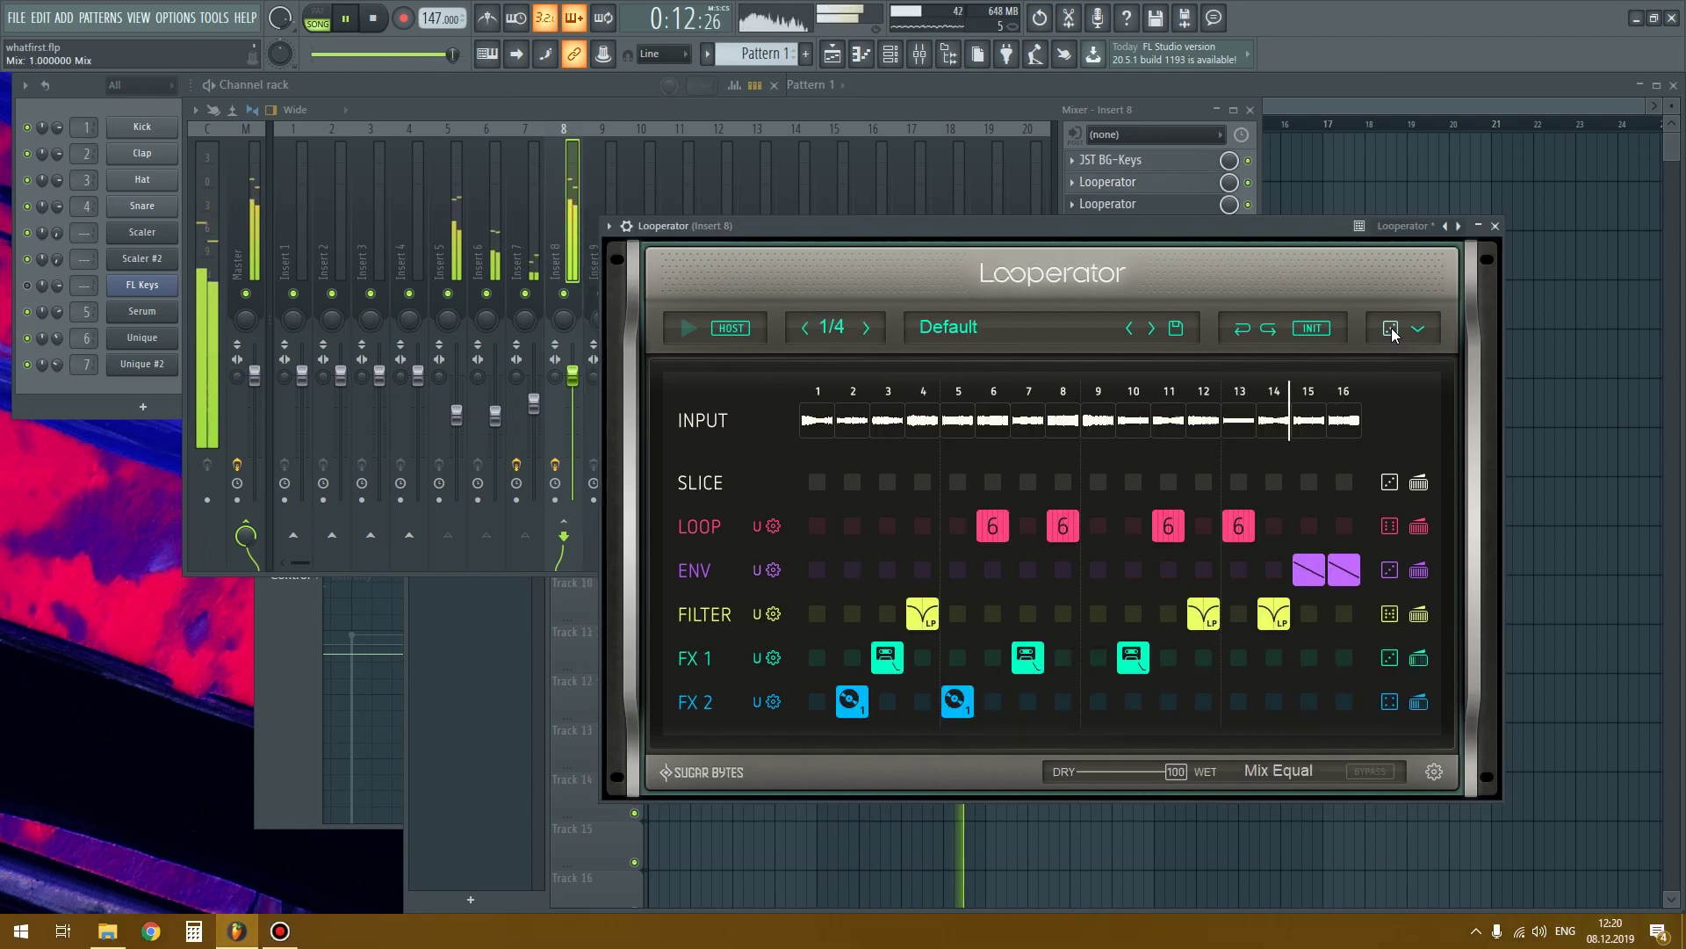
- Randomize the second Looperator's pattern on Insert 8, lower its dry/wet mix slightly and stop playback
left_click(1391, 330)
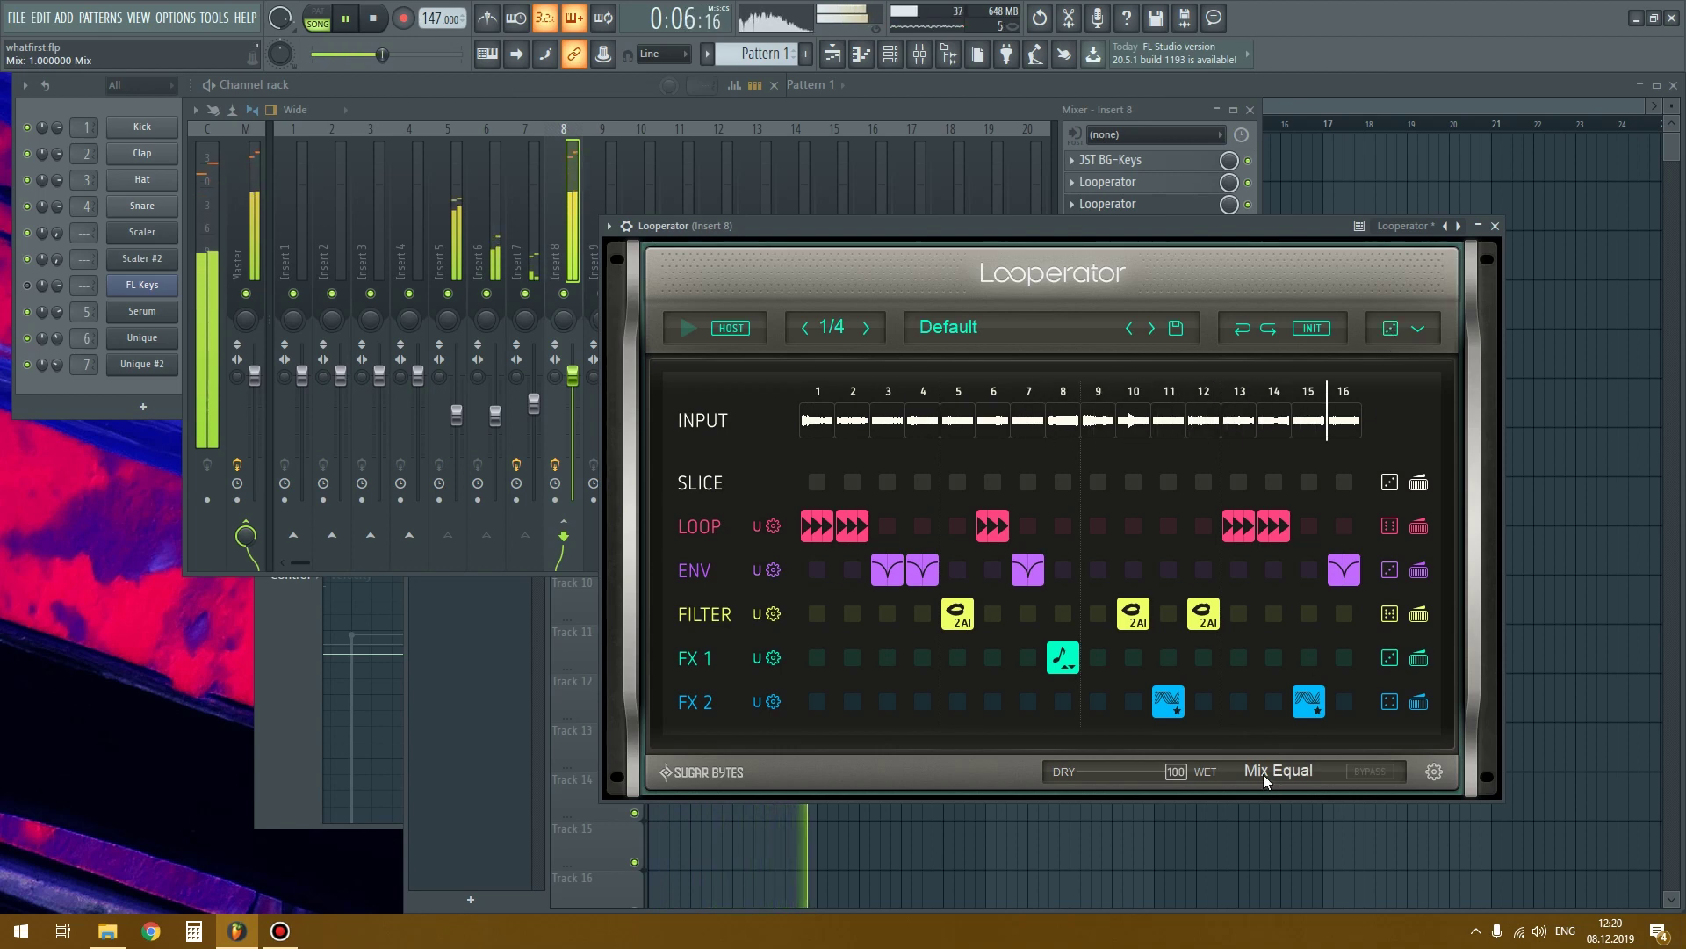
mouse_move(1165, 779)
left_mouse_down()
mouse_move(1077, 778)
mouse_move(1140, 778)
left_mouse_up()
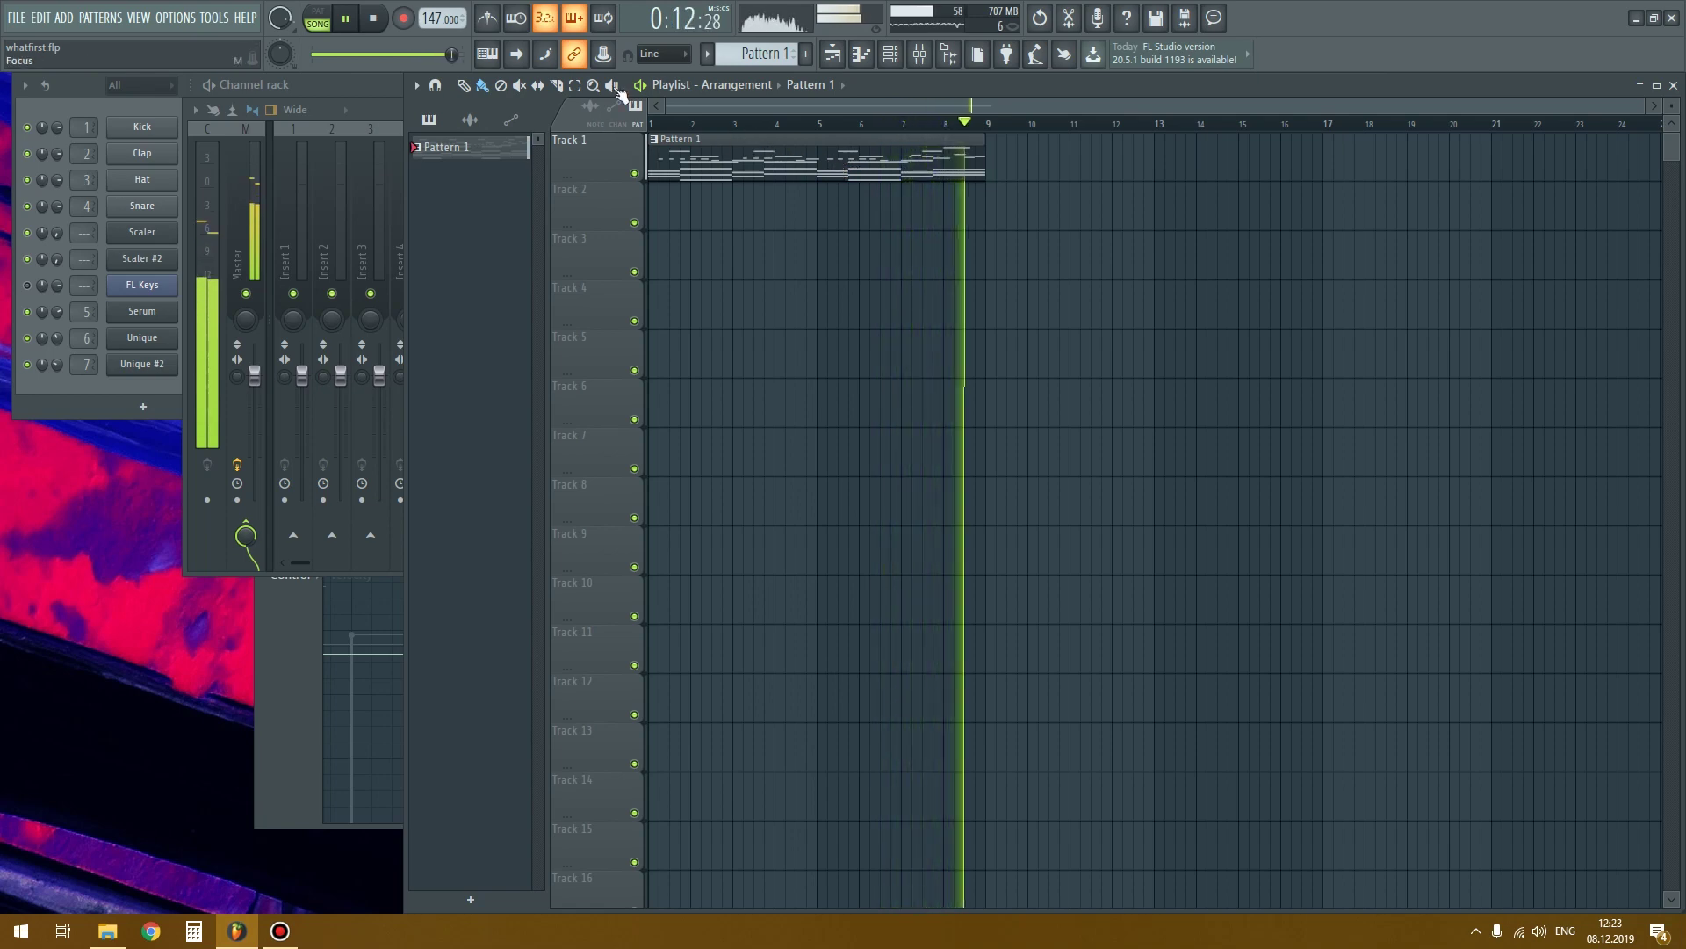
key("space")
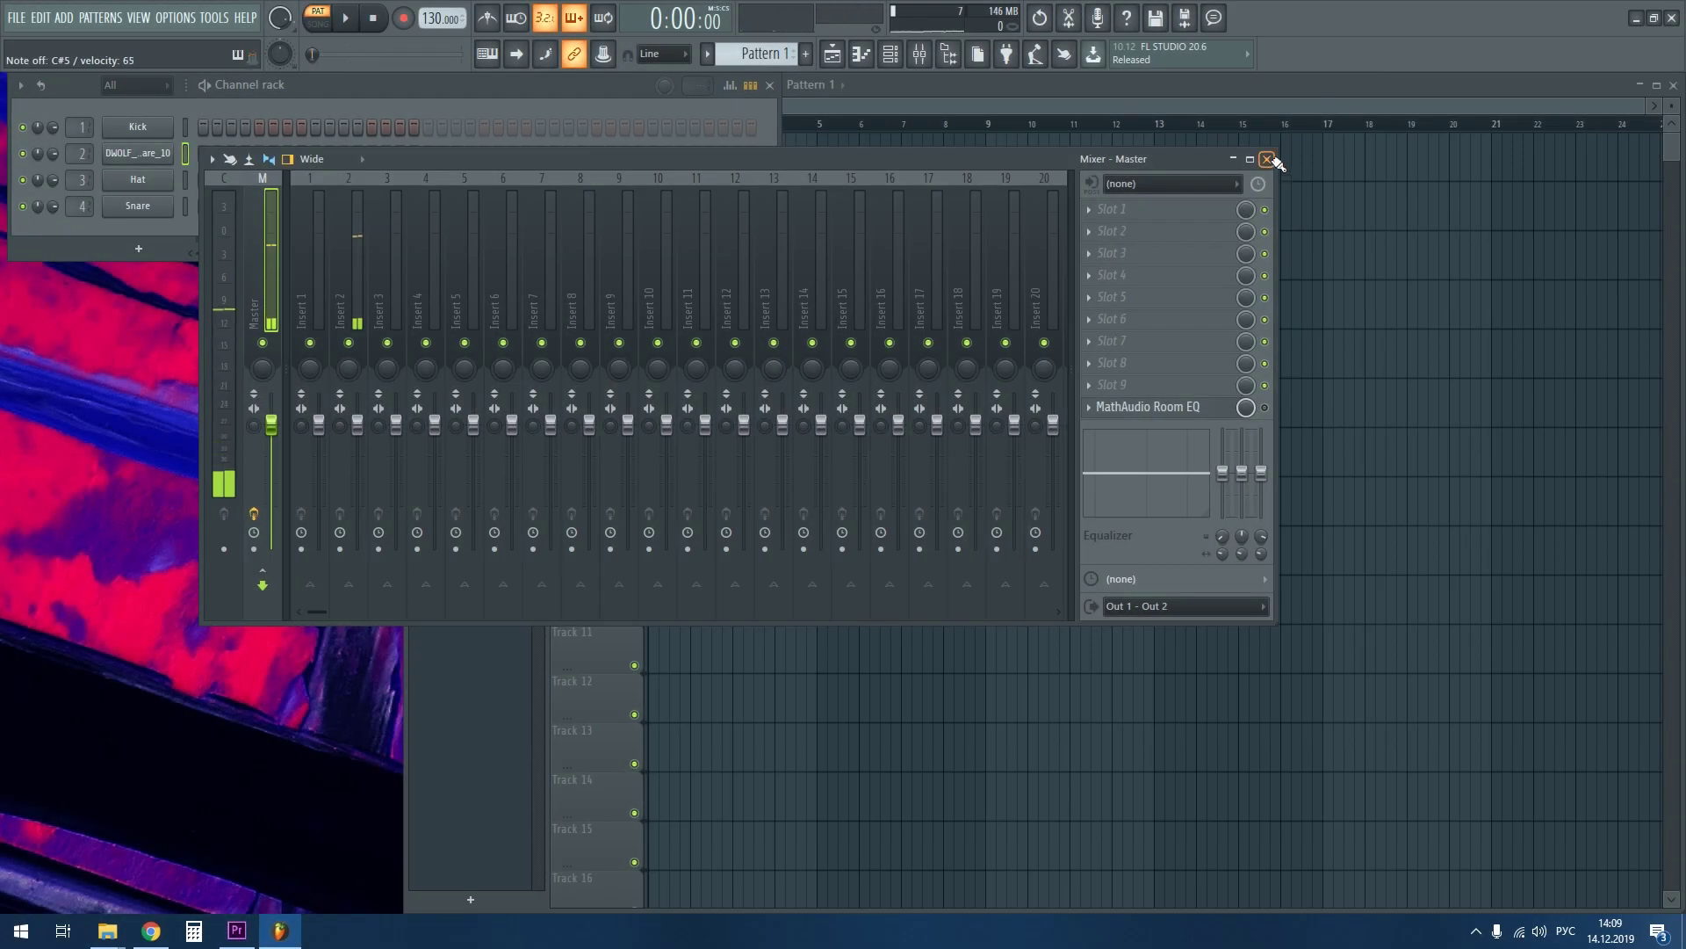
- Close the mixer in the 130 BPM project and audition the pattern, stopping playback when finished listening
left_click(1274, 162)
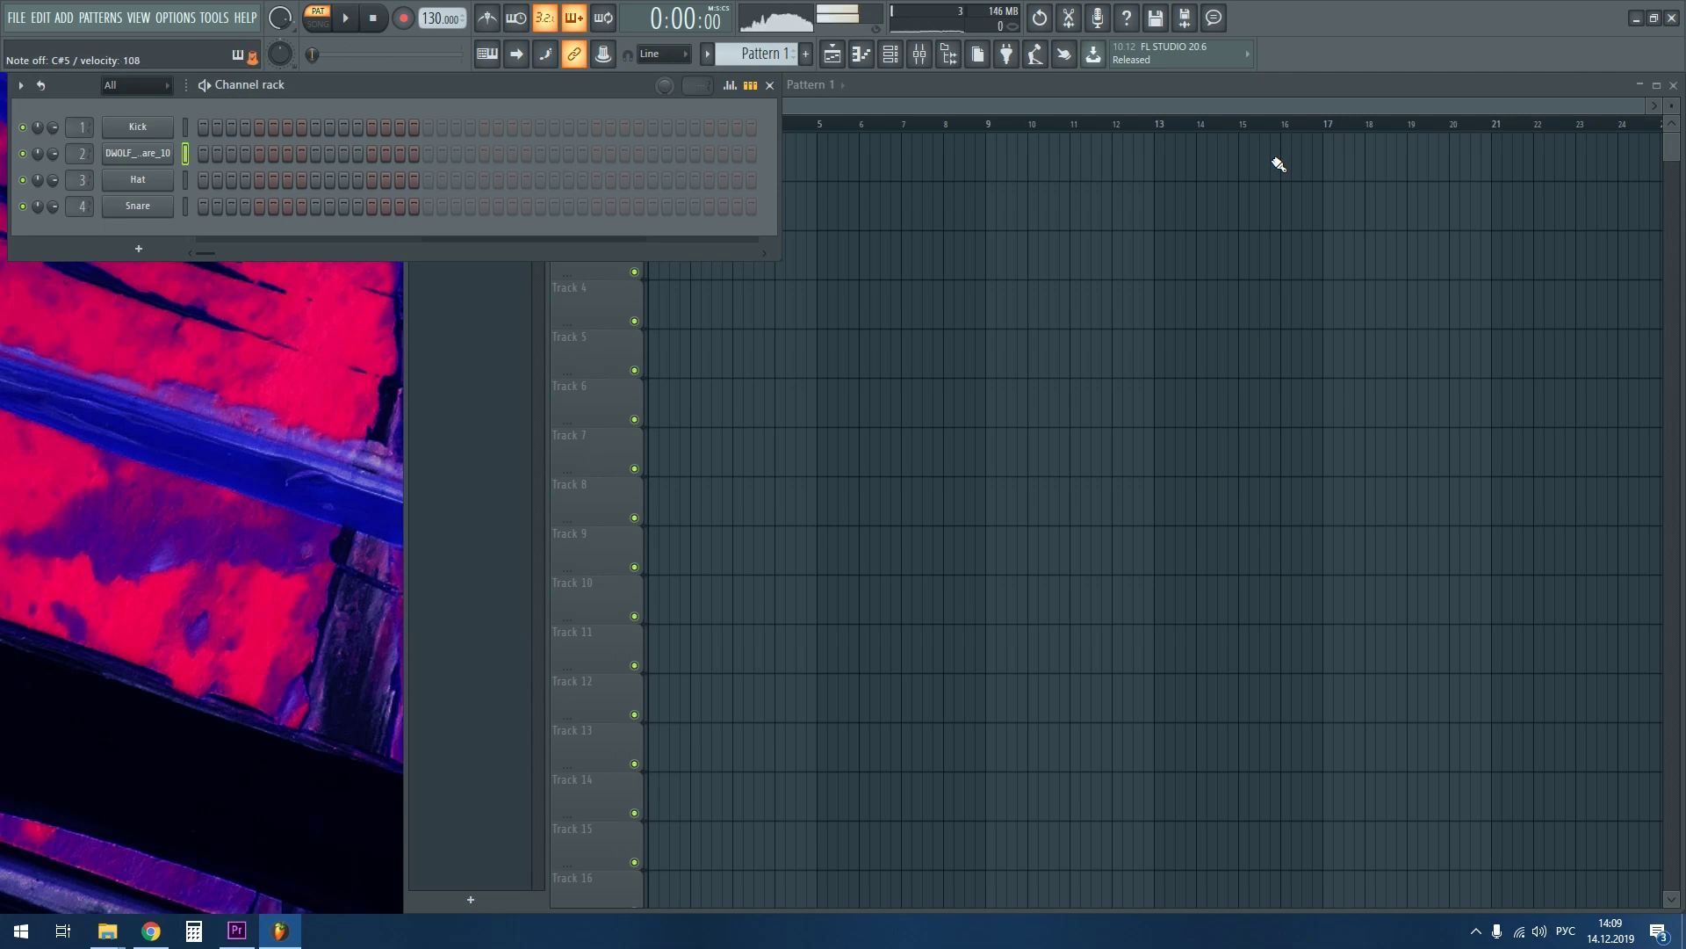
left_click(355, 23)
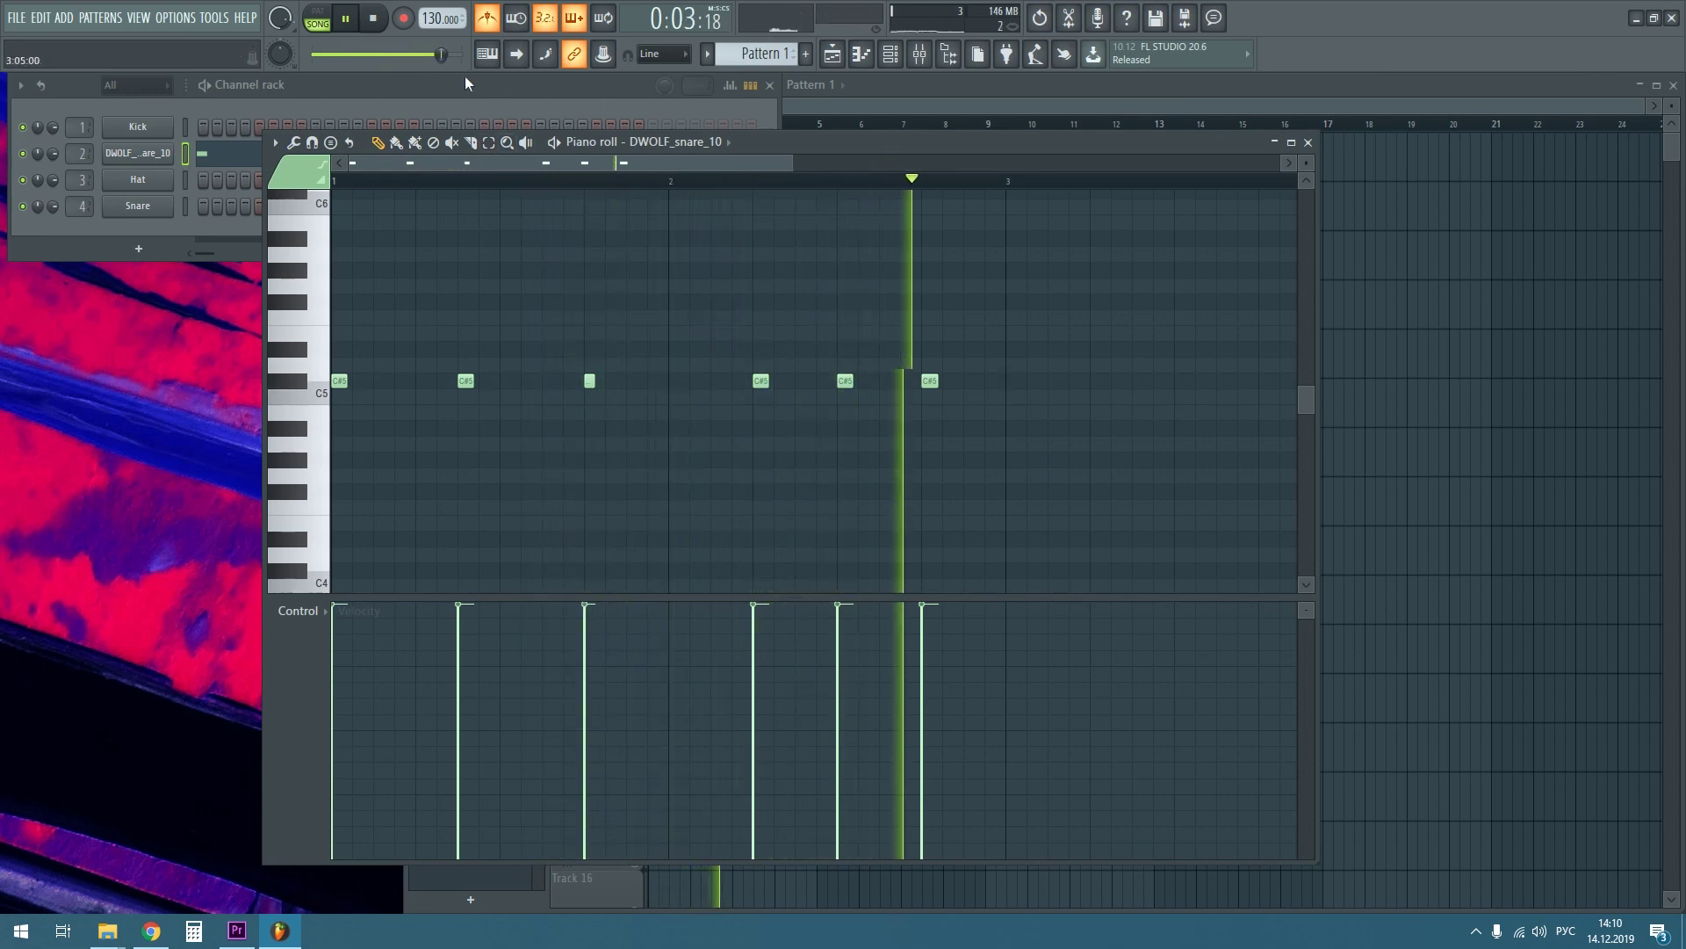
key("space")
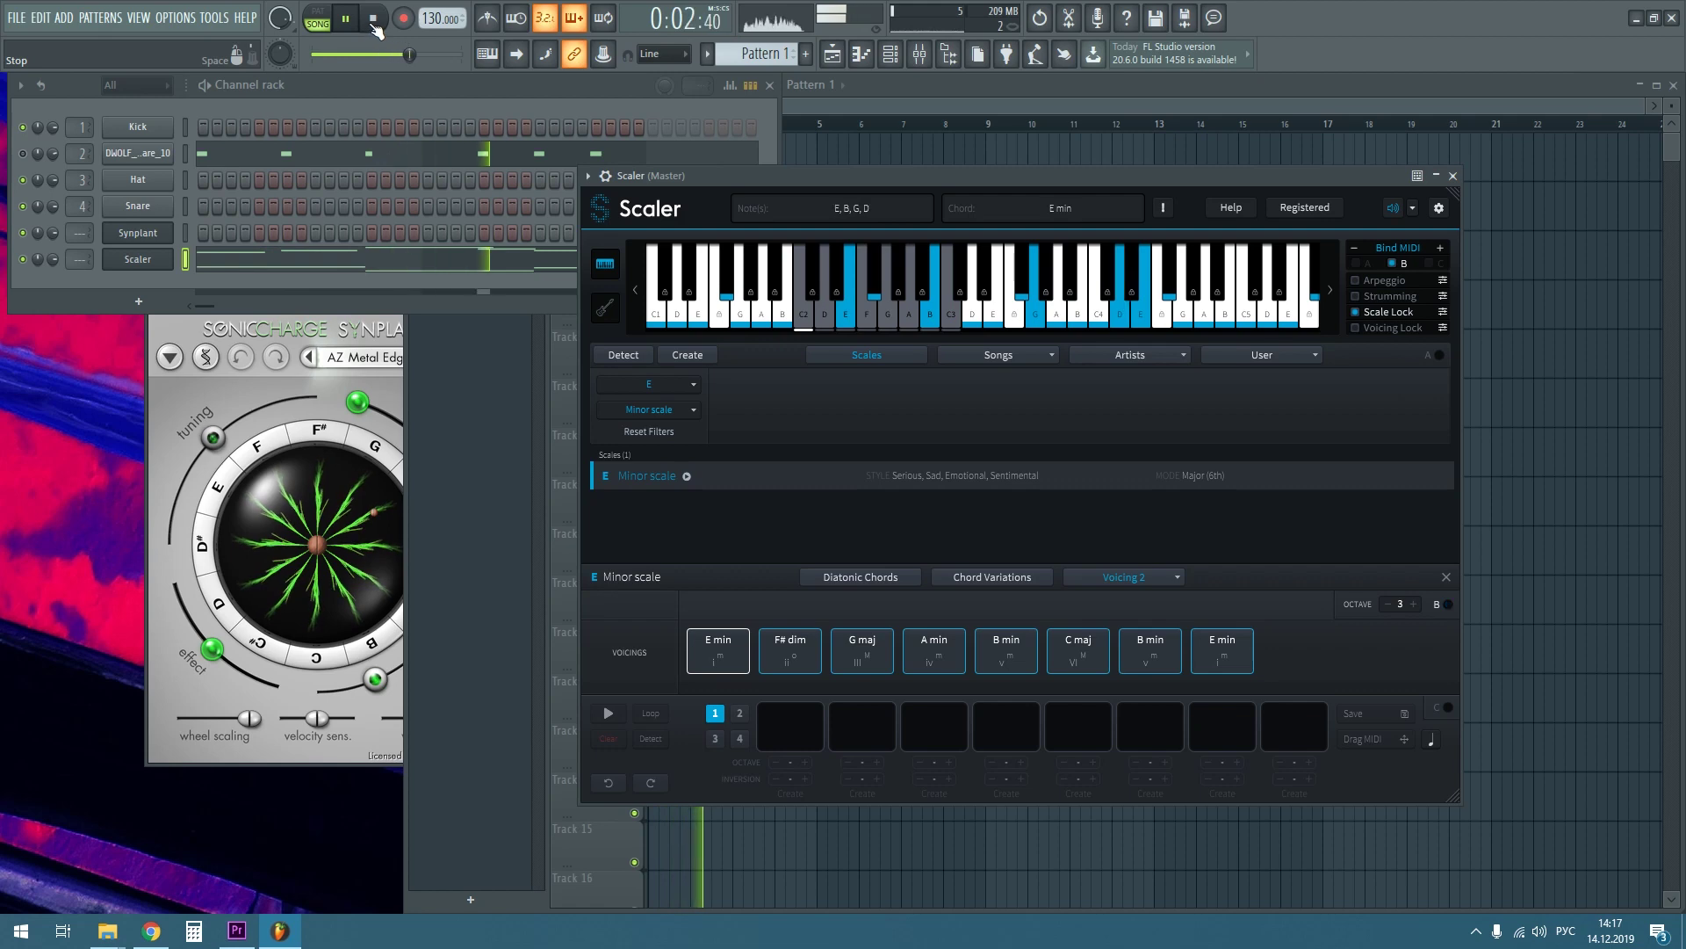
key("space")
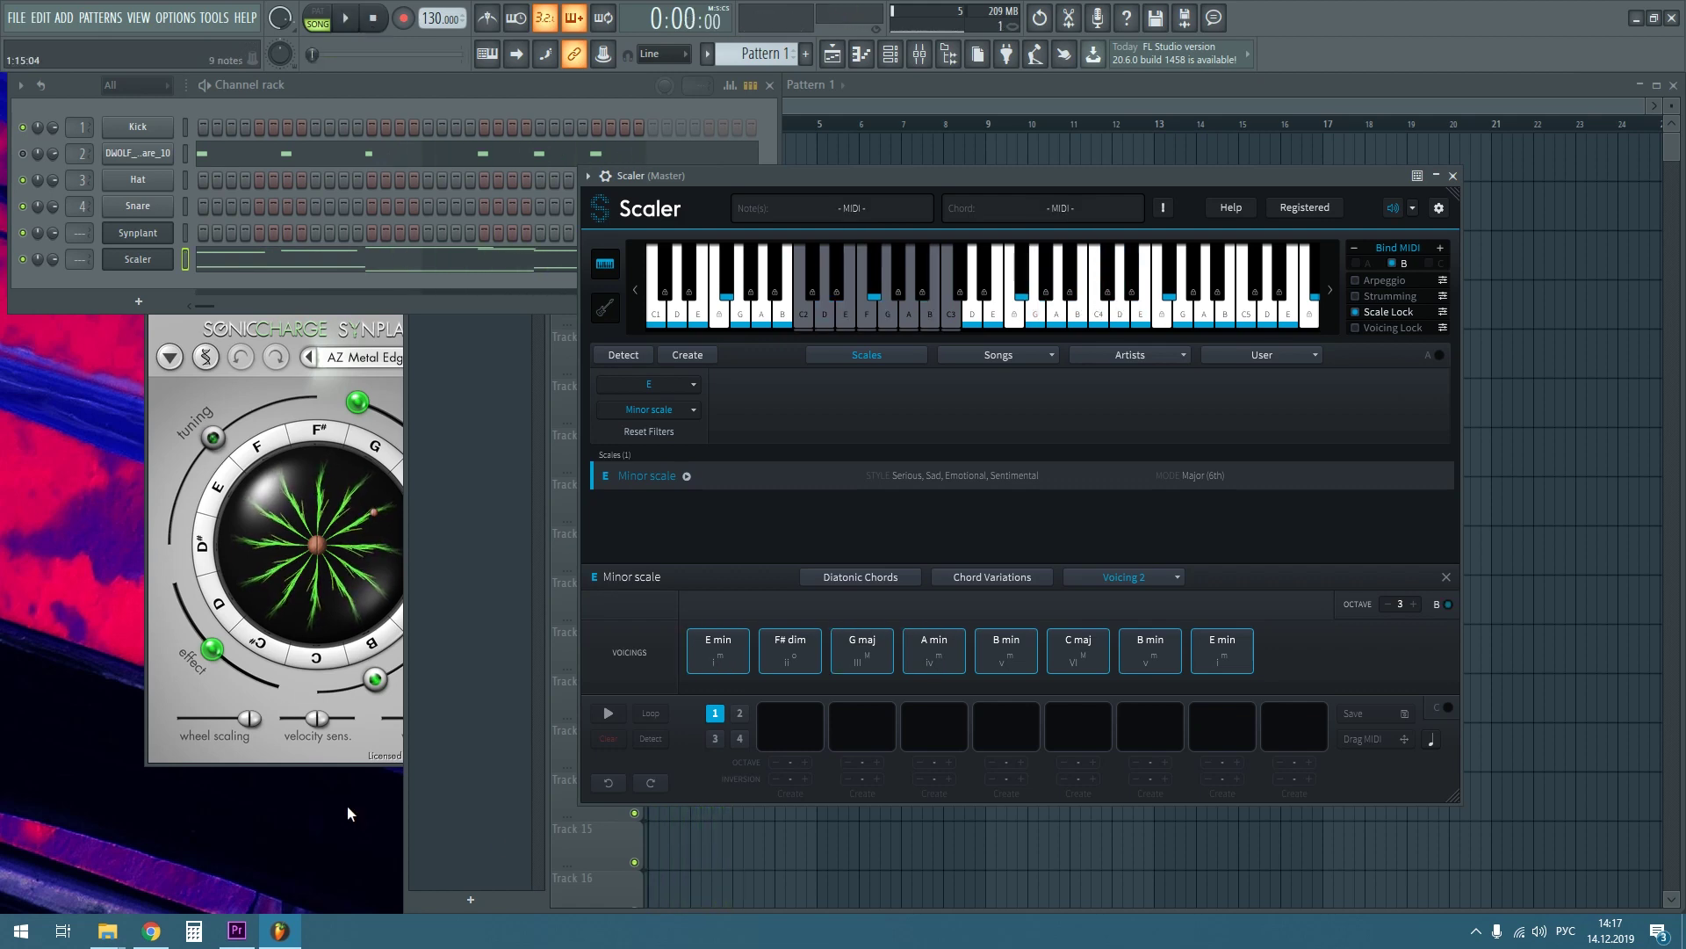